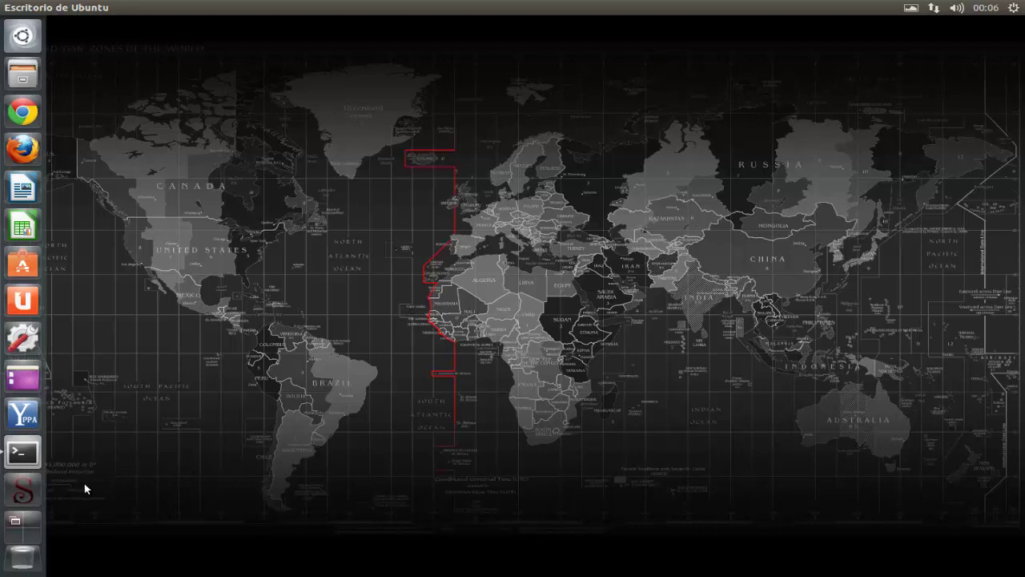
- Launch Sigil from the Unity launcher, which opens a new untitled.epub
{"action": "left_click", "coordinate": [30, 494]}
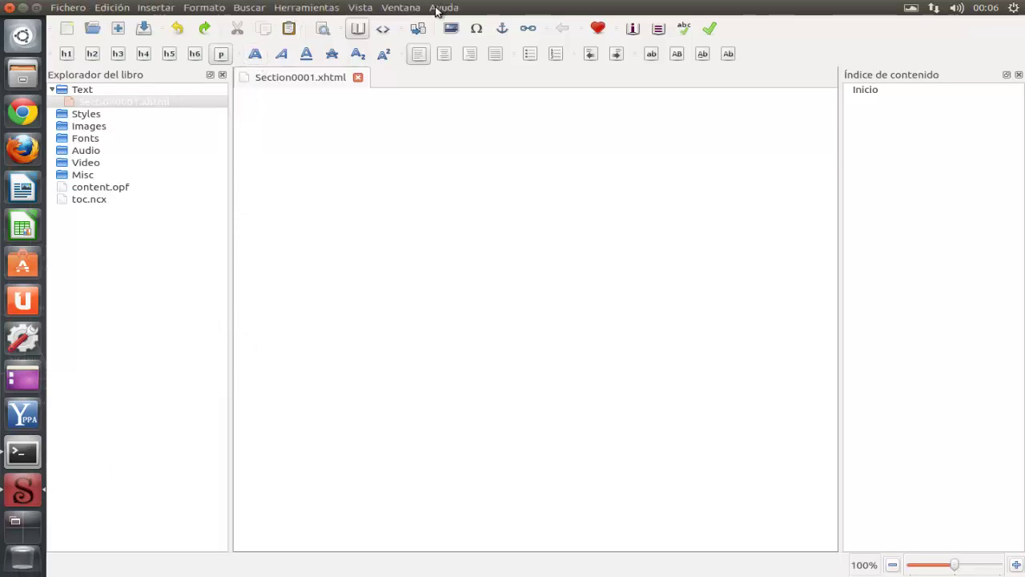
{"action": "left_click", "coordinate": [437, 10]}
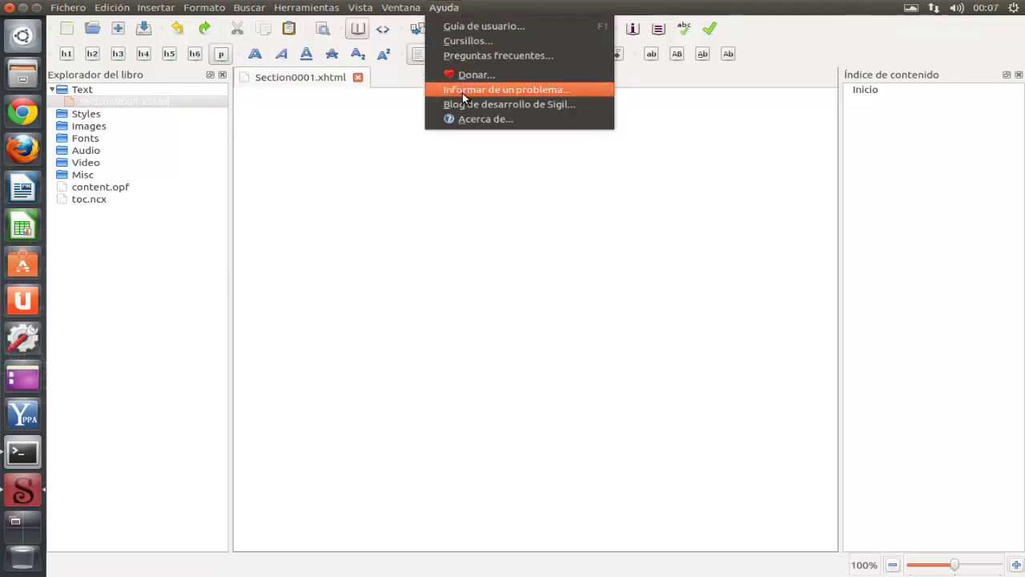
{"action": "left_click", "coordinate": [472, 119]}
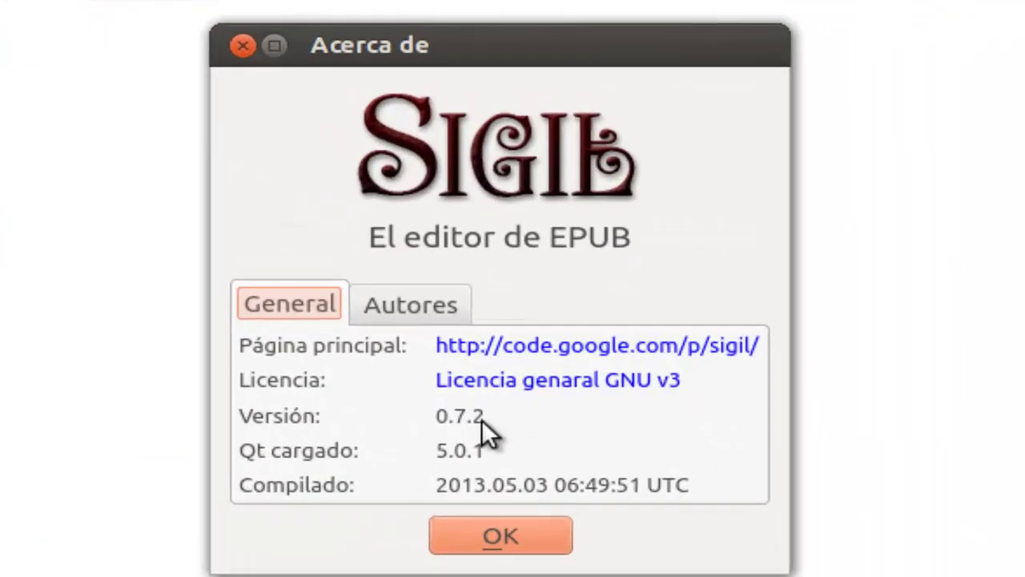
{"action": "left_click", "coordinate": [411, 304]}
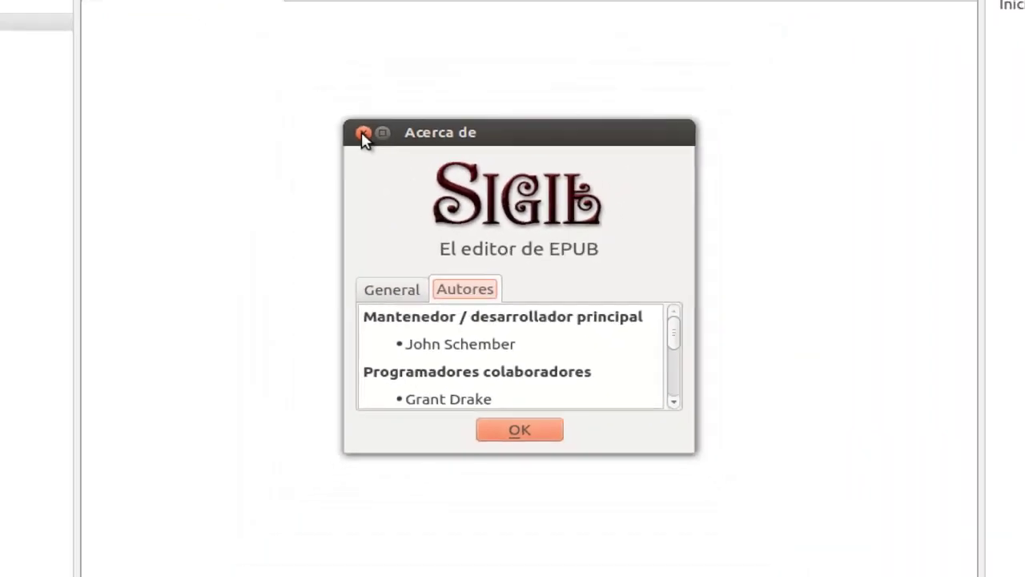
{"action": "left_click", "coordinate": [242, 45]}
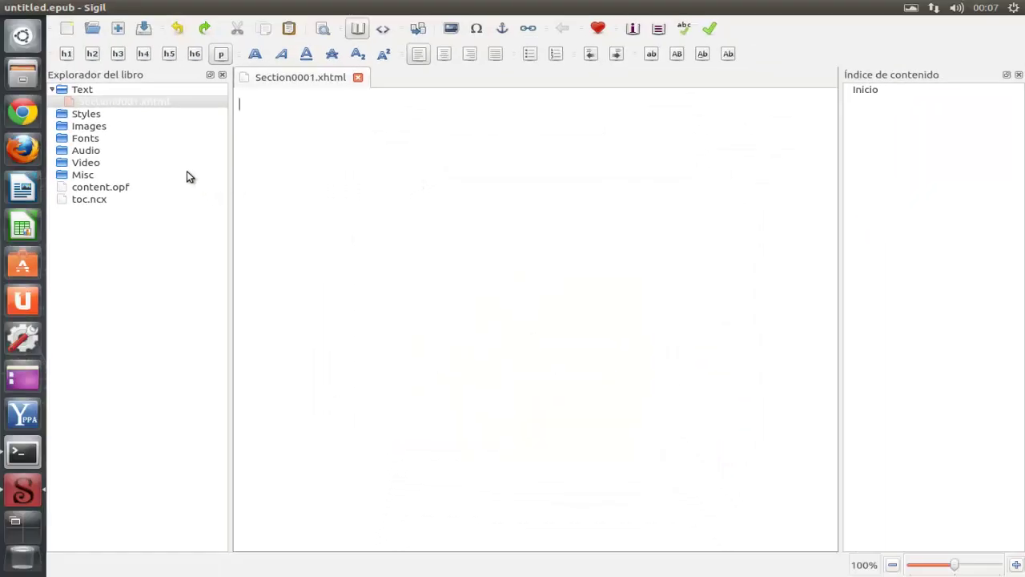
- Open Inferno - Dan Brown.epub to show its cover page, then hide the book's file list
{"action": "left_click", "coordinate": [93, 30]}
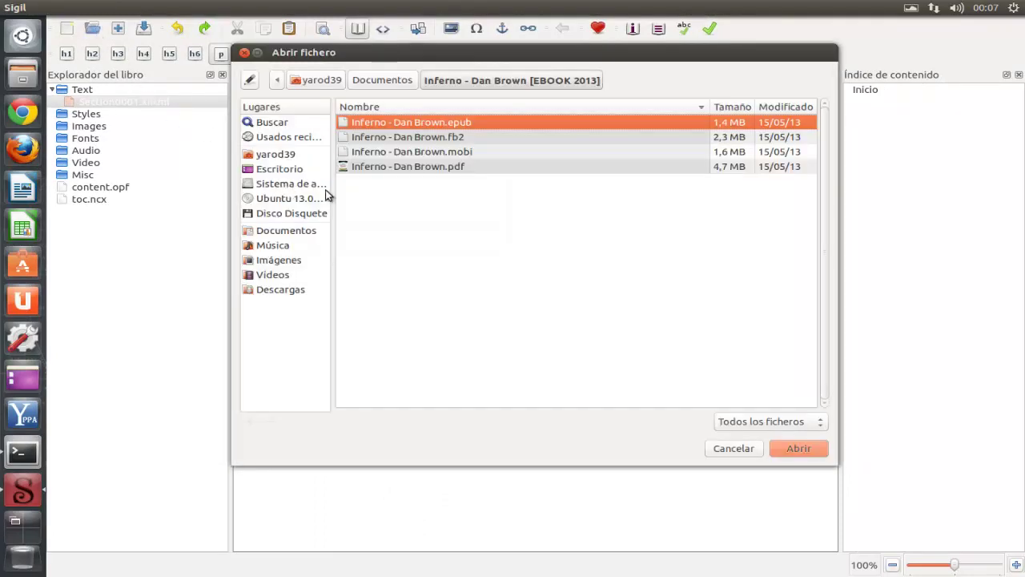
{"action": "left_click", "coordinate": [798, 448]}
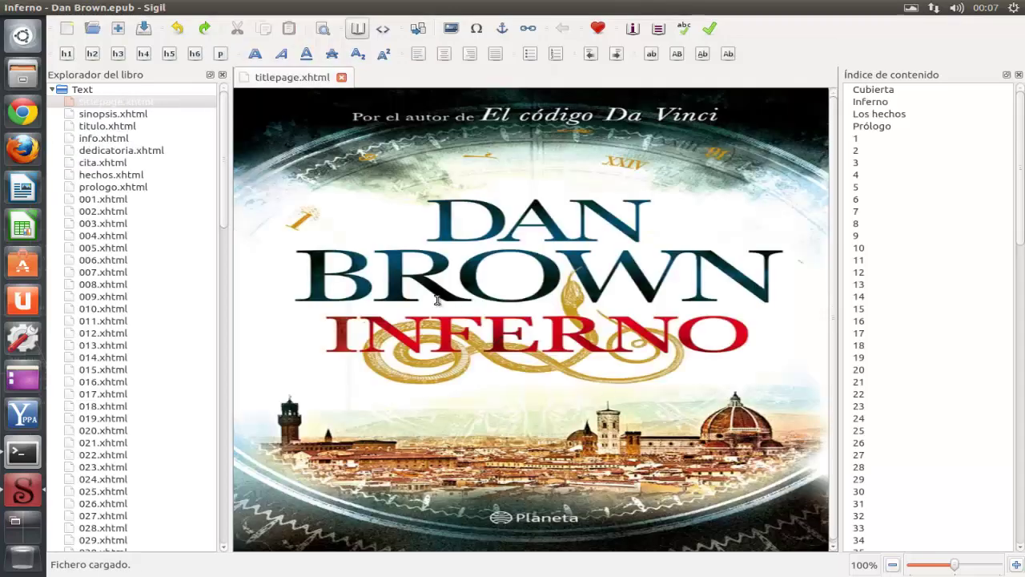
{"action": "left_click", "coordinate": [223, 75]}
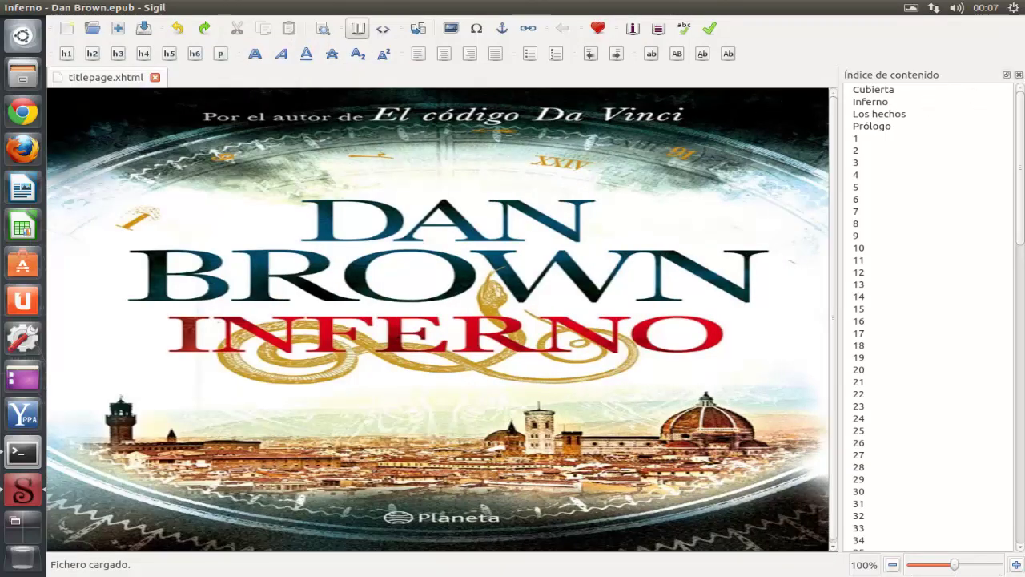
- Close the Índice de contenido panel beside the cover page
{"action": "left_click", "coordinate": [1019, 74]}
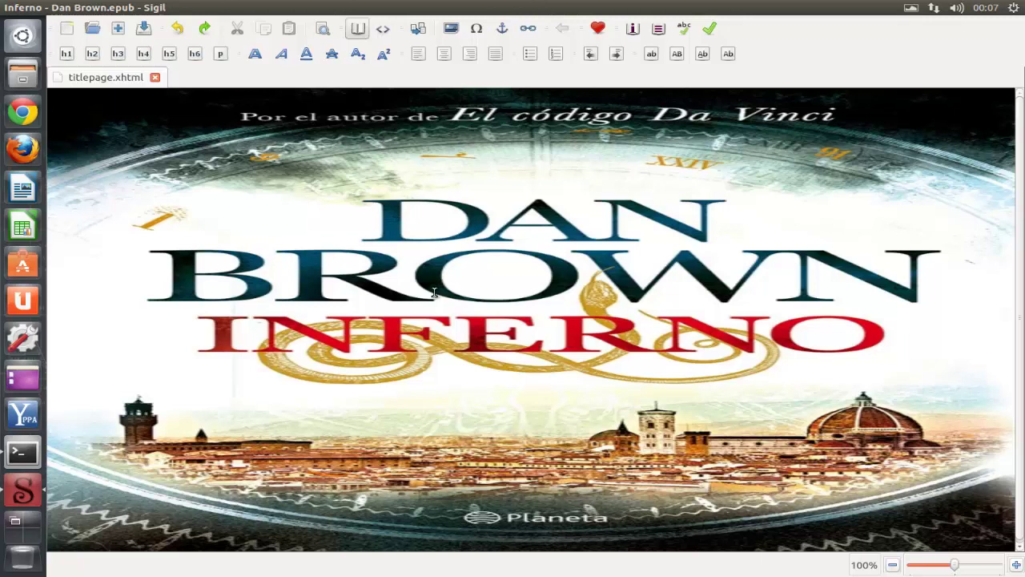
{"action": "scroll", "coordinate": [434, 291], "scroll_direction": "down", "scroll_amount": 1}
{"action": "scroll", "coordinate": [434, 291], "scroll_direction": "up", "scroll_amount": 1}
- Reopen the Explorador del libro file list from the Vista menu
{"action": "mouse_move", "coordinate": [110, 9]}
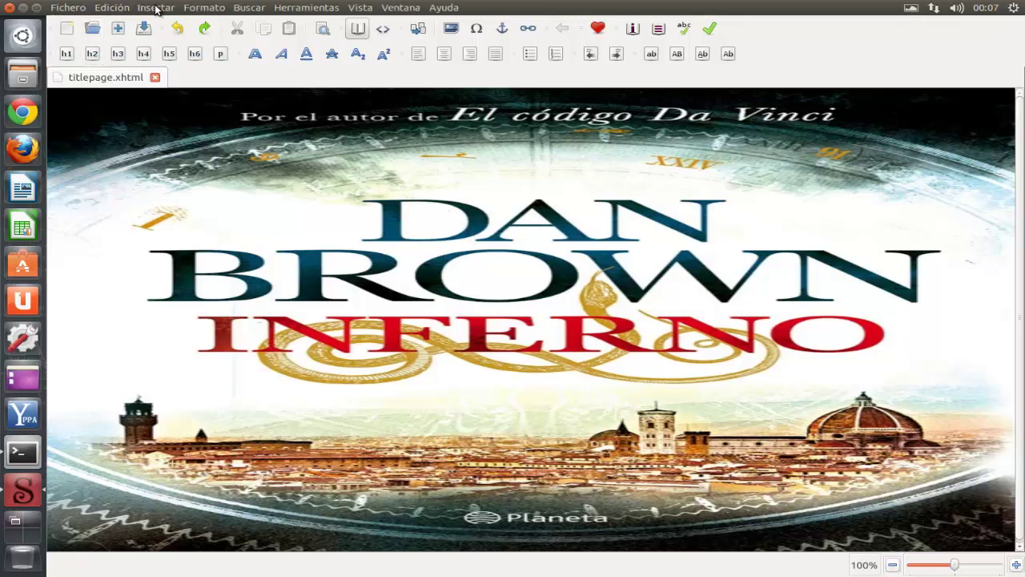
{"action": "left_click", "coordinate": [363, 10]}
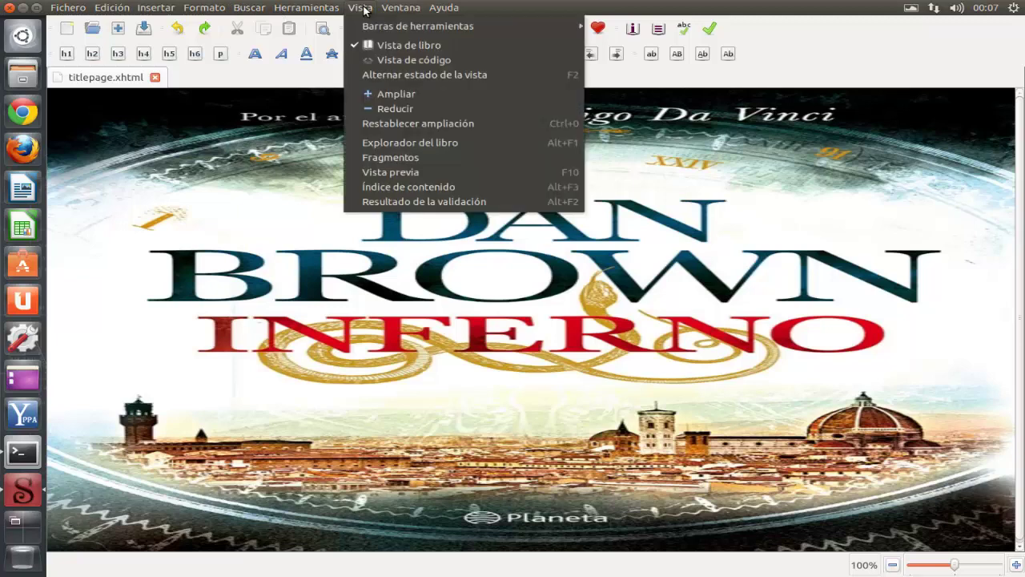
{"action": "left_click", "coordinate": [375, 49]}
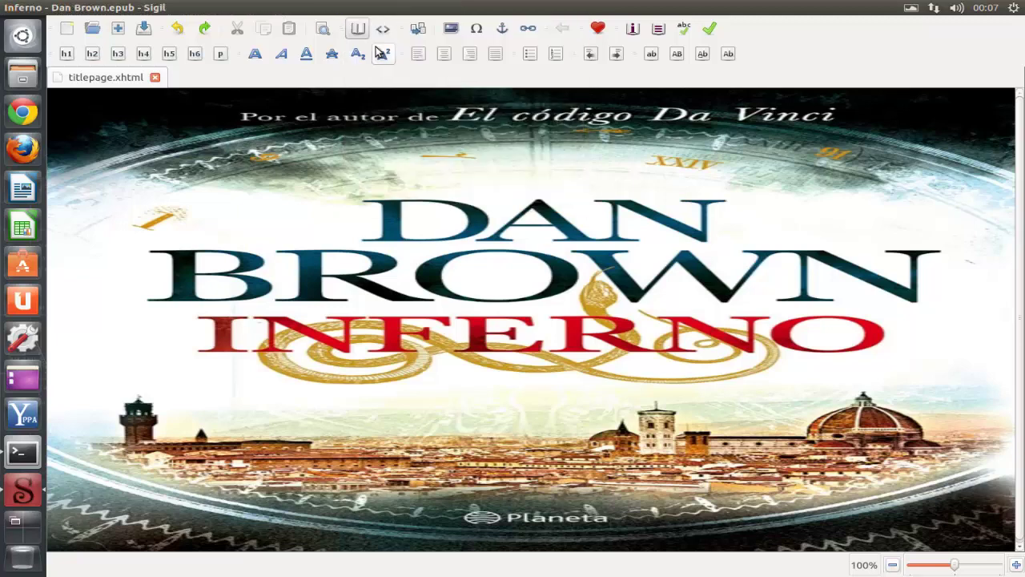
{"action": "left_click", "coordinate": [358, 8]}
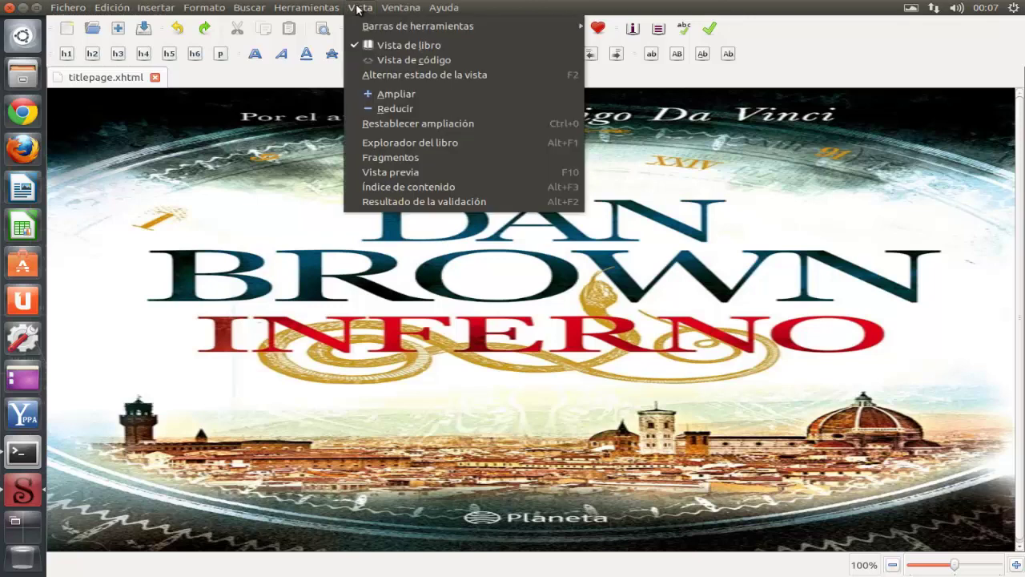
{"action": "mouse_move", "coordinate": [366, 28]}
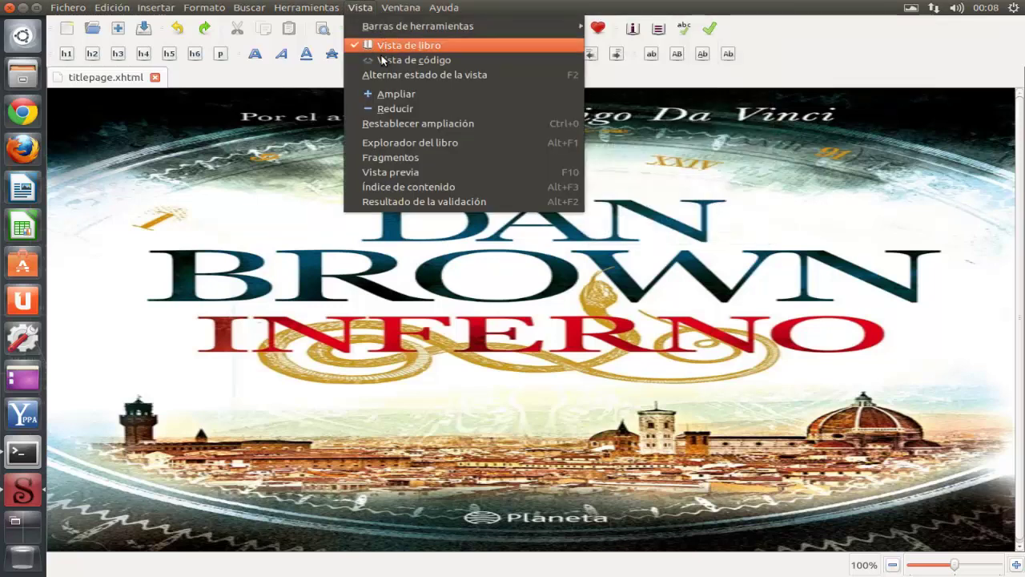
{"action": "left_click", "coordinate": [385, 144]}
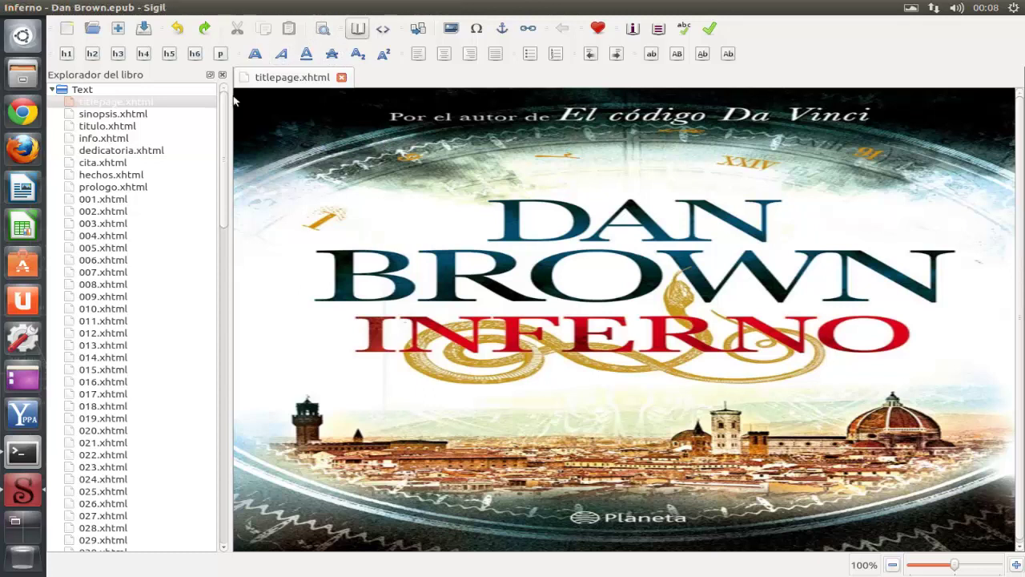
- Browse the front-matter files and open cita, hechos, prologo and 001.xhtml in tabs
{"action": "left_click", "coordinate": [155, 115]}
{"action": "left_click", "coordinate": [155, 126]}
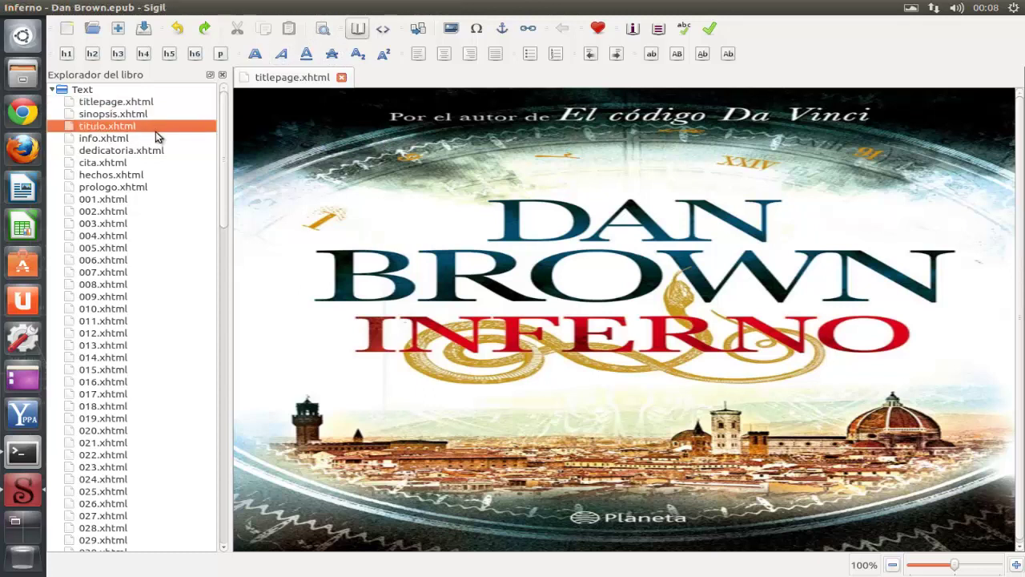
{"action": "left_click", "coordinate": [155, 138]}
{"action": "left_click", "coordinate": [157, 151]}
{"action": "double_click", "coordinate": [153, 161]}
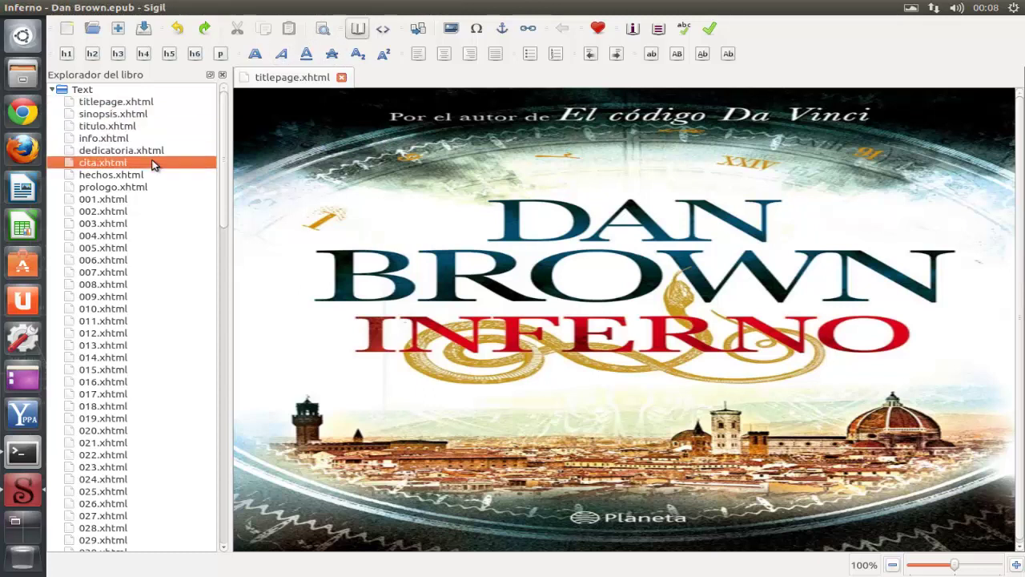
{"action": "left_click", "coordinate": [146, 174]}
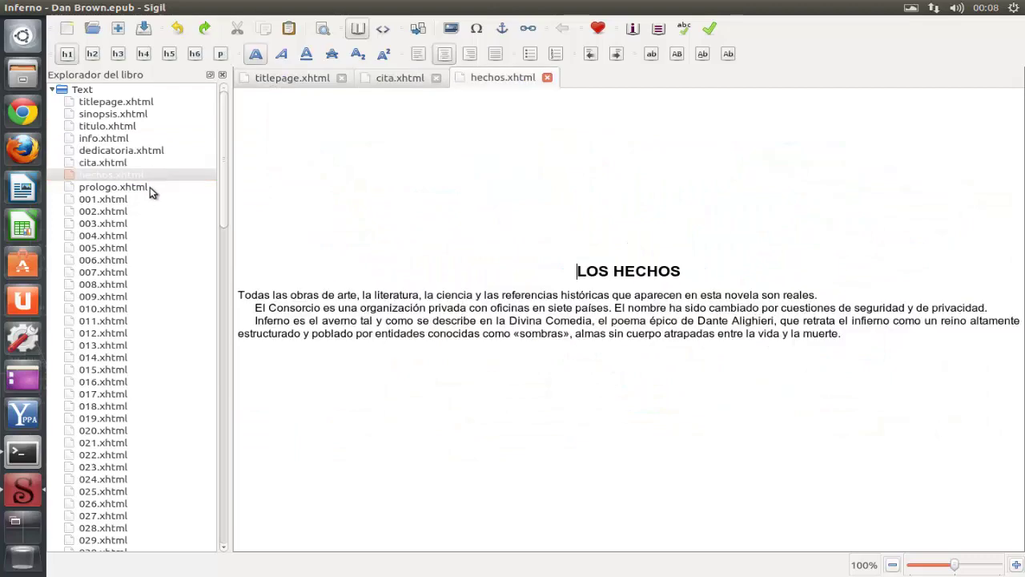
{"action": "double_click", "coordinate": [149, 187]}
{"action": "double_click", "coordinate": [149, 202]}
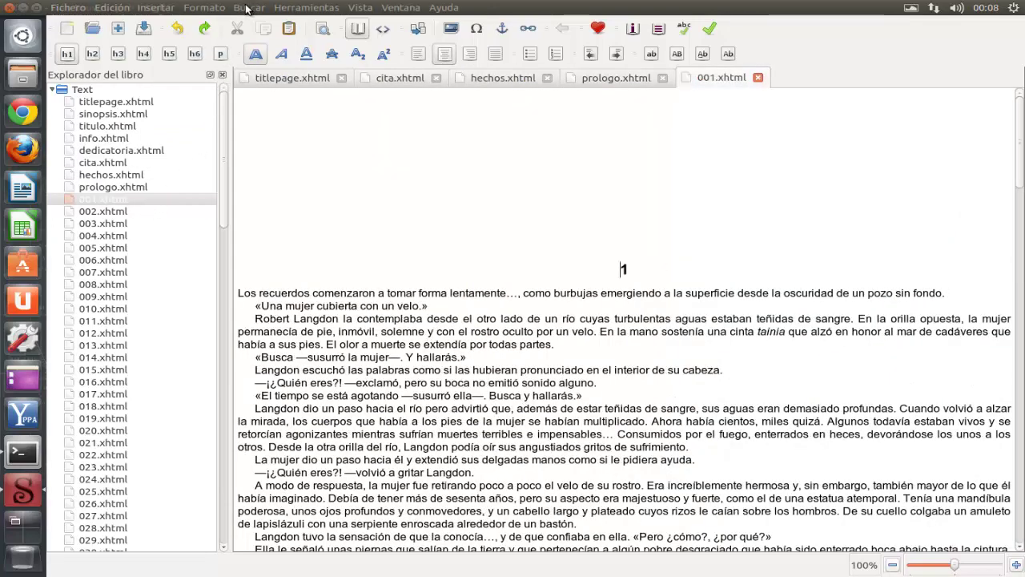
- Show Índice de contenido again and close every tab except 001.xhtml
{"action": "left_click", "coordinate": [360, 8]}
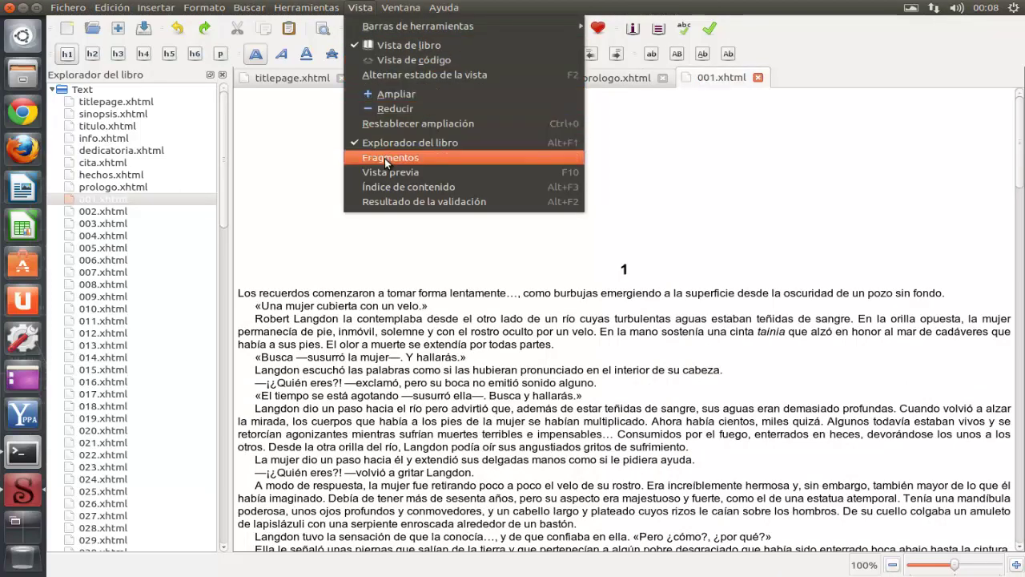
{"action": "left_click", "coordinate": [390, 188]}
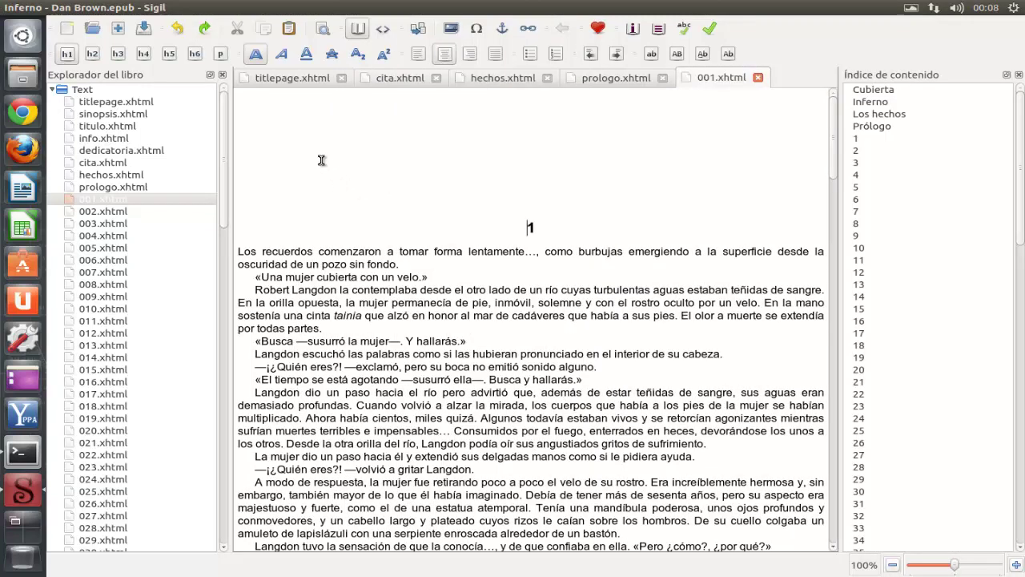
{"action": "left_click", "coordinate": [342, 78]}
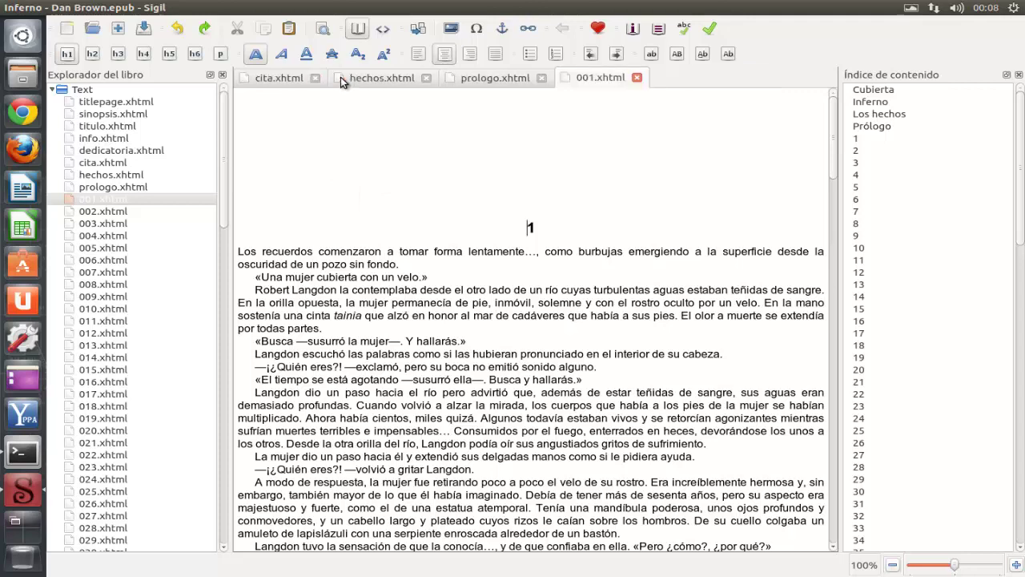
{"action": "left_click", "coordinate": [341, 78]}
{"action": "left_click", "coordinate": [314, 77]}
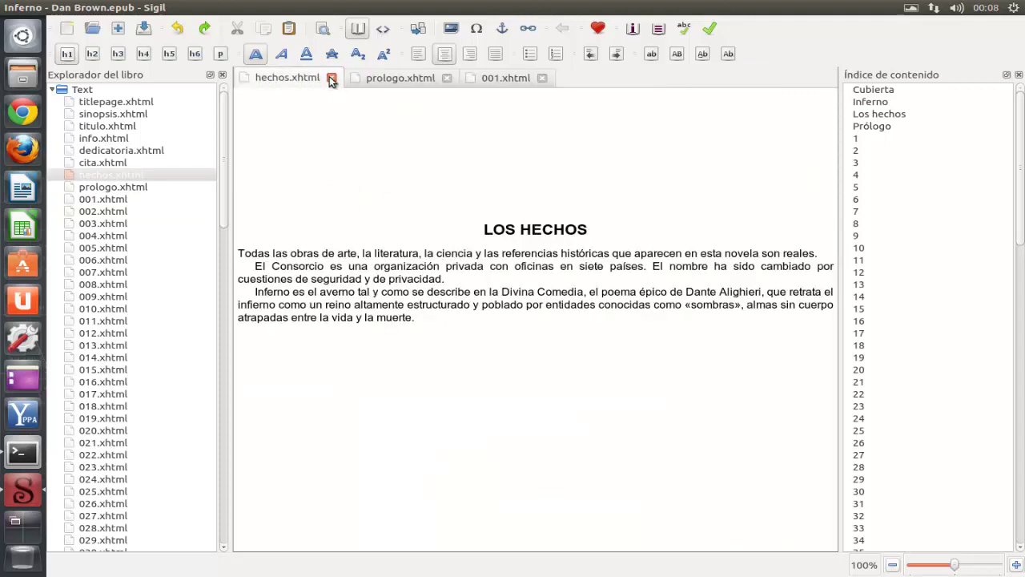
{"action": "left_click", "coordinate": [331, 77]}
{"action": "left_click", "coordinate": [333, 78]}
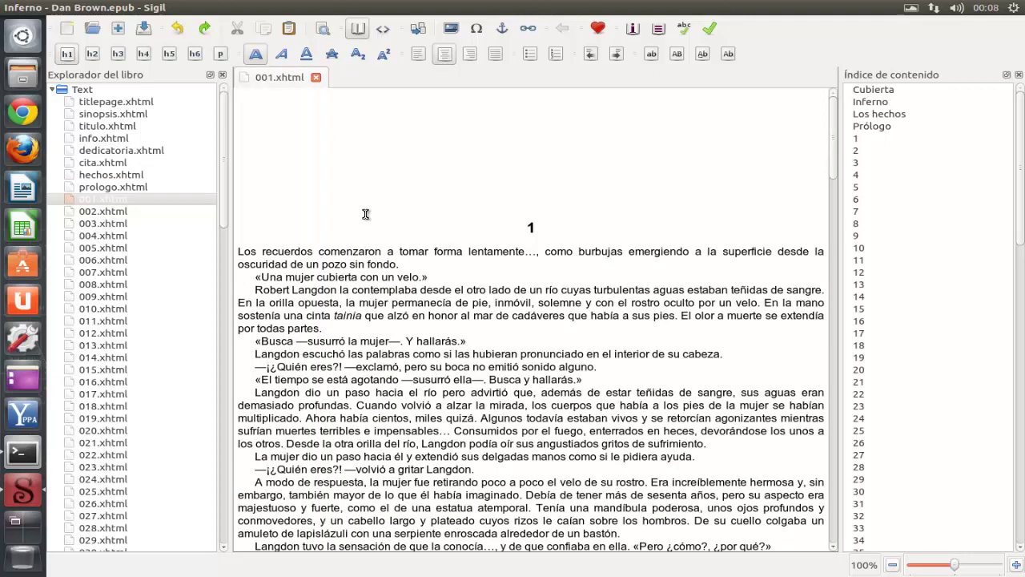
{"action": "left_click", "coordinate": [895, 150]}
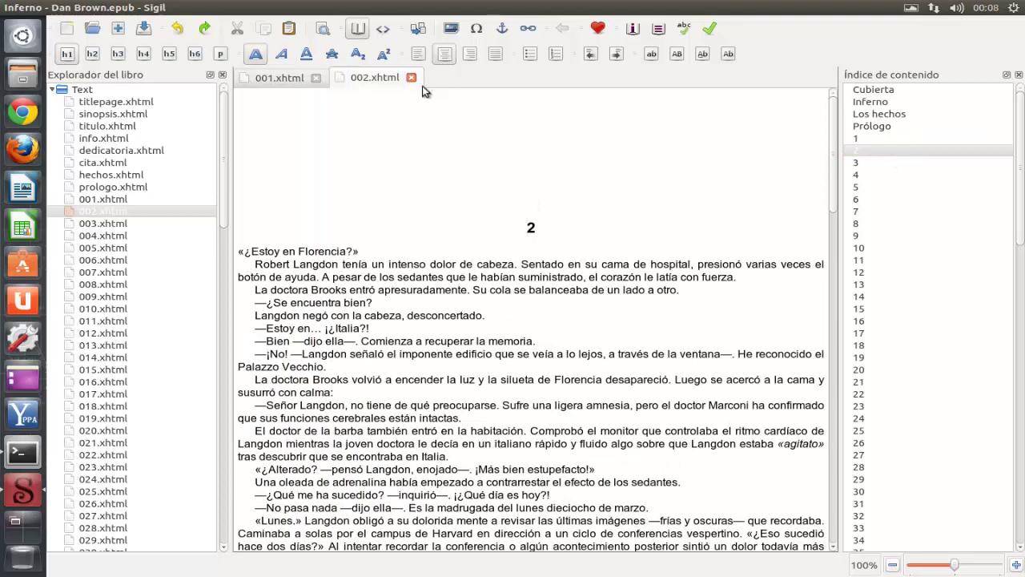
{"action": "left_click", "coordinate": [411, 78]}
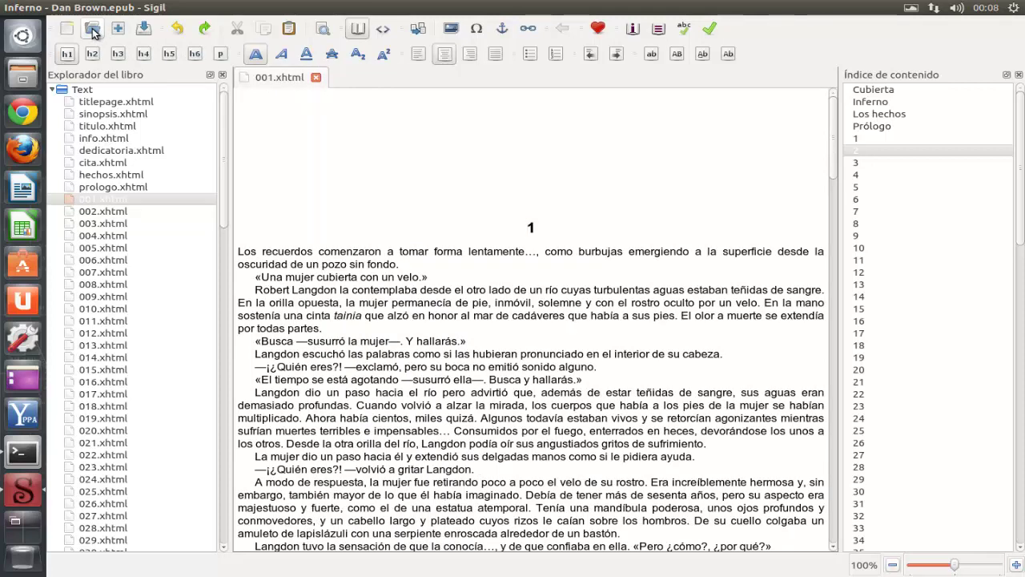
- Start a new book and type 'esto es un ejemplo' into Section0001.xhtml
{"action": "left_click", "coordinate": [67, 29]}
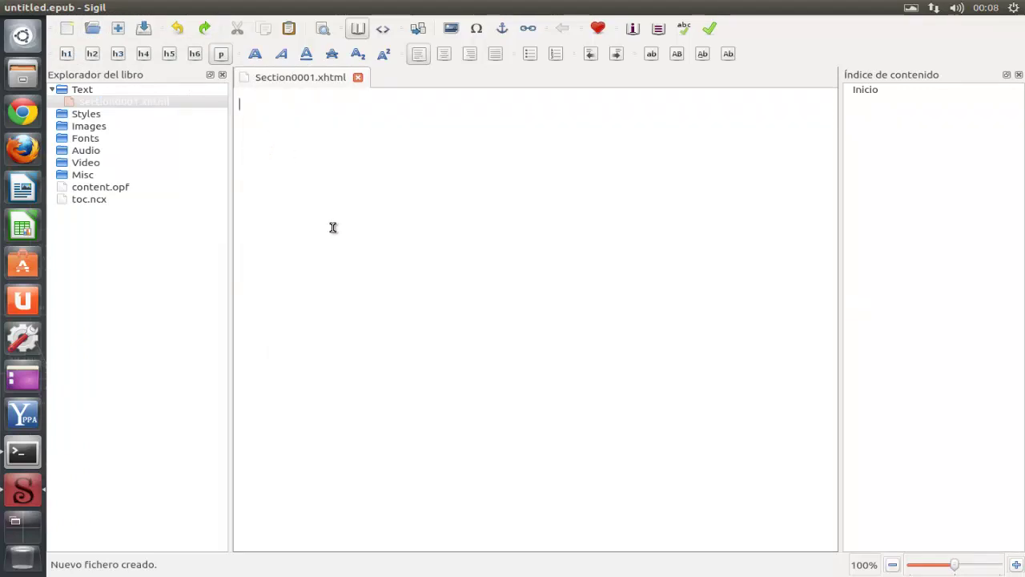
{"action": "type", "text": "esto es un ejemplo"}
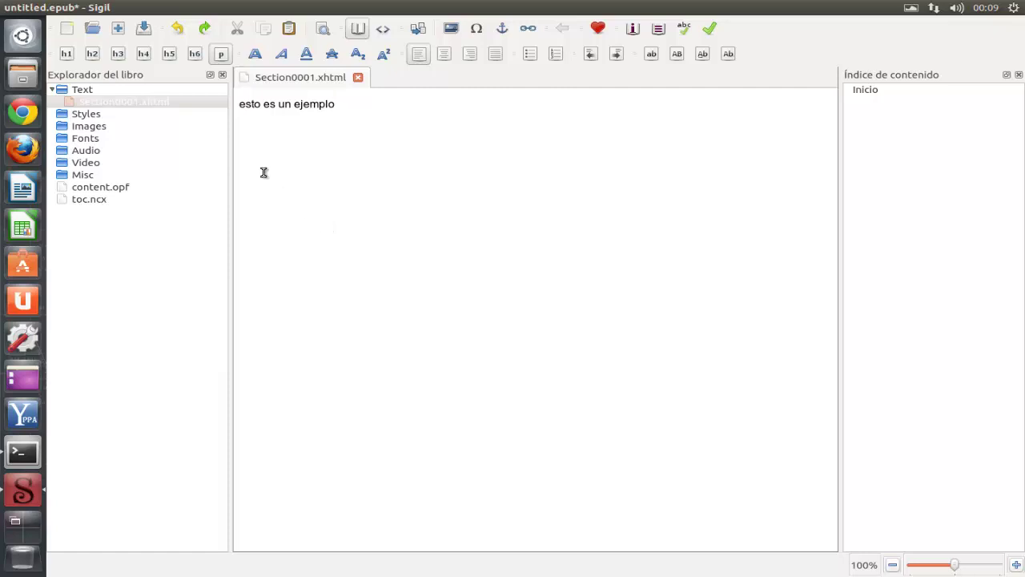
{"action": "mouse_move", "coordinate": [141, 5]}
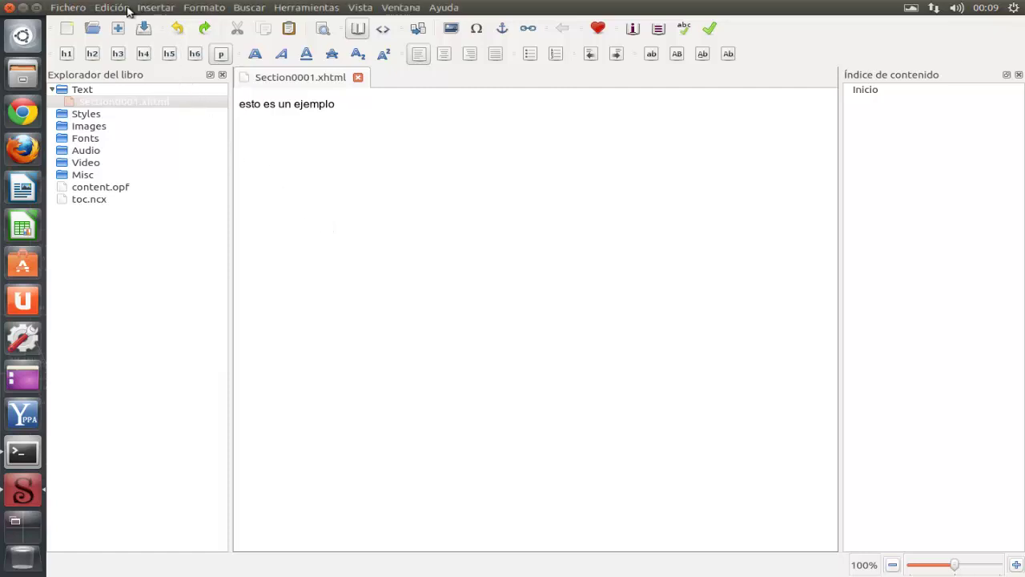
{"action": "left_click", "coordinate": [74, 8]}
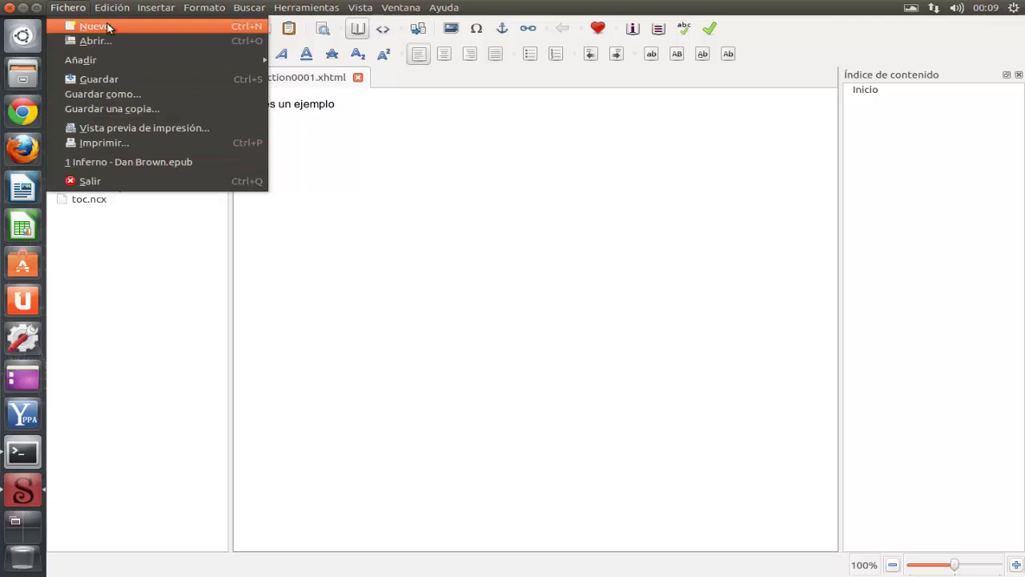
{"action": "mouse_move", "coordinate": [113, 9]}
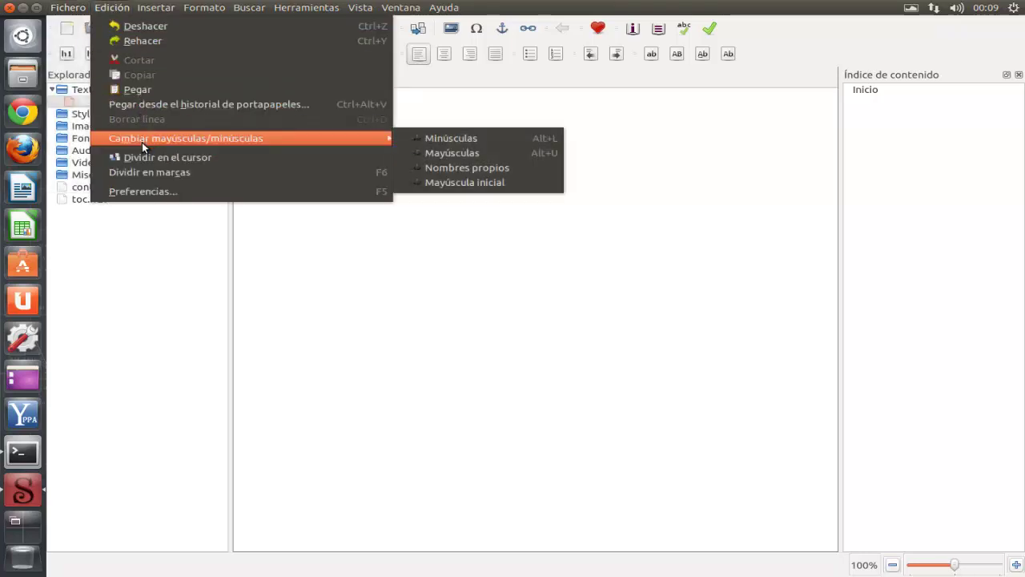
{"action": "left_click", "coordinate": [150, 192]}
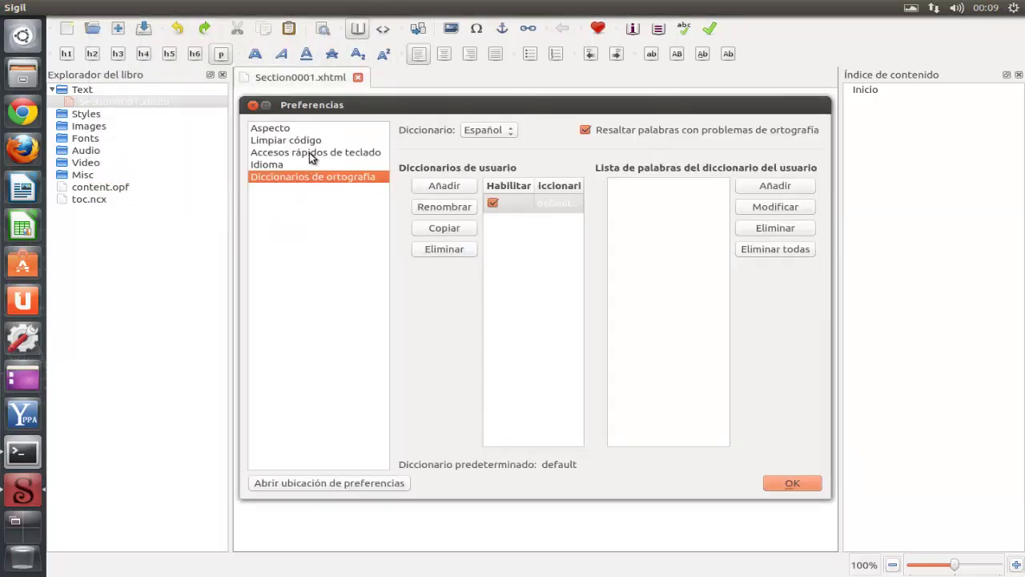
{"action": "left_click", "coordinate": [306, 129]}
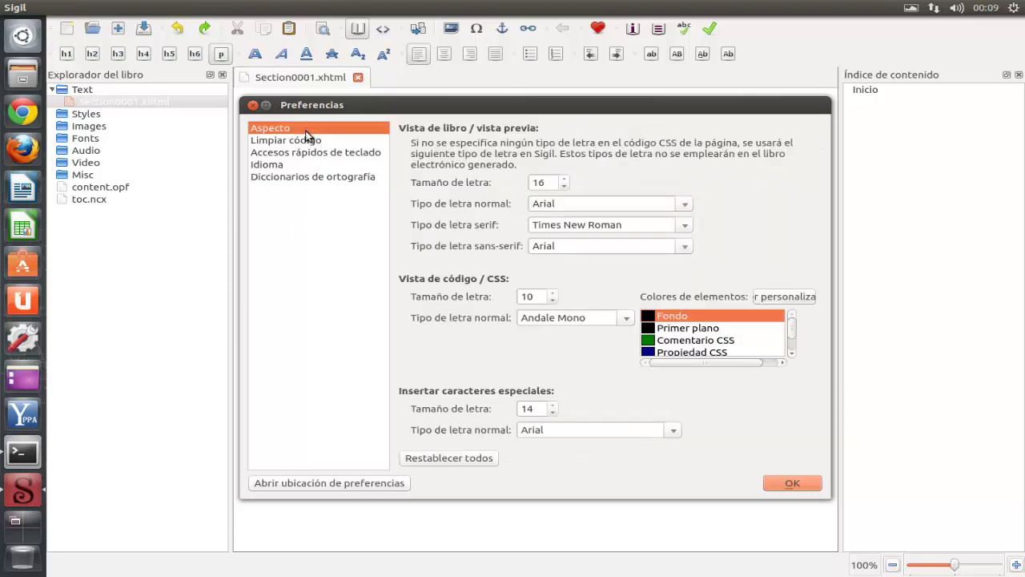
{"action": "left_click", "coordinate": [305, 142]}
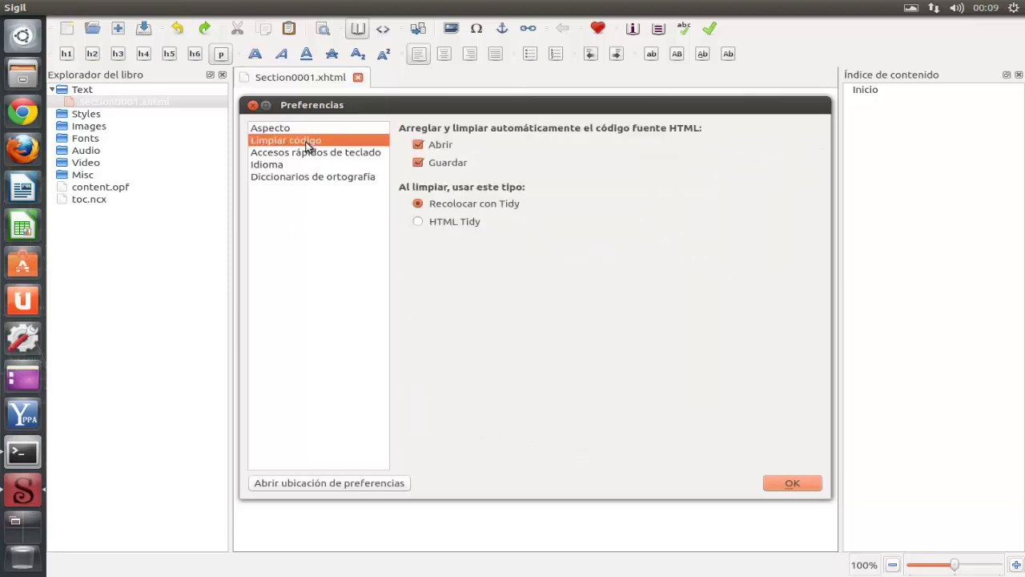
{"action": "left_click", "coordinate": [305, 150]}
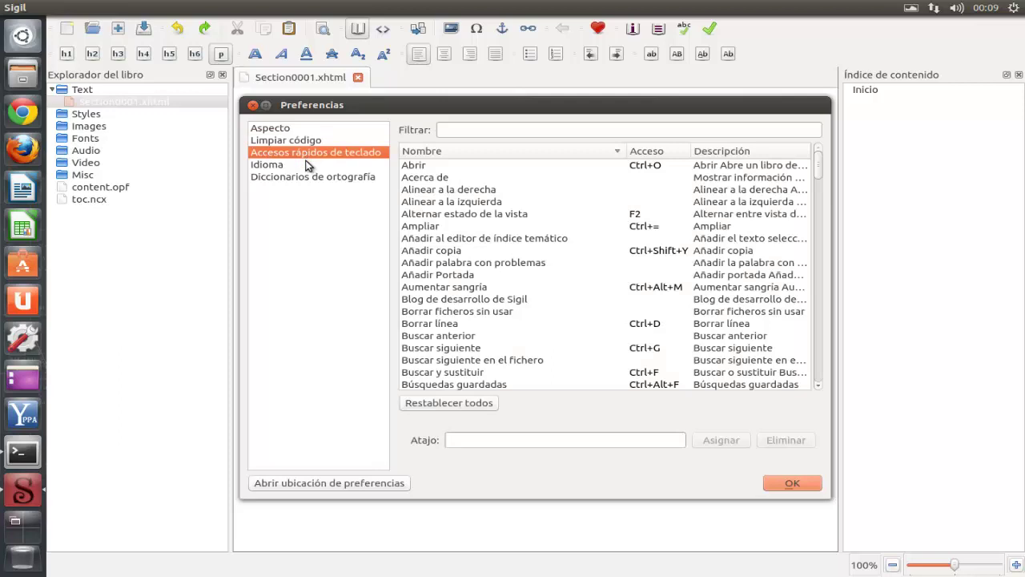
{"action": "left_click", "coordinate": [309, 165]}
{"action": "left_click", "coordinate": [313, 177]}
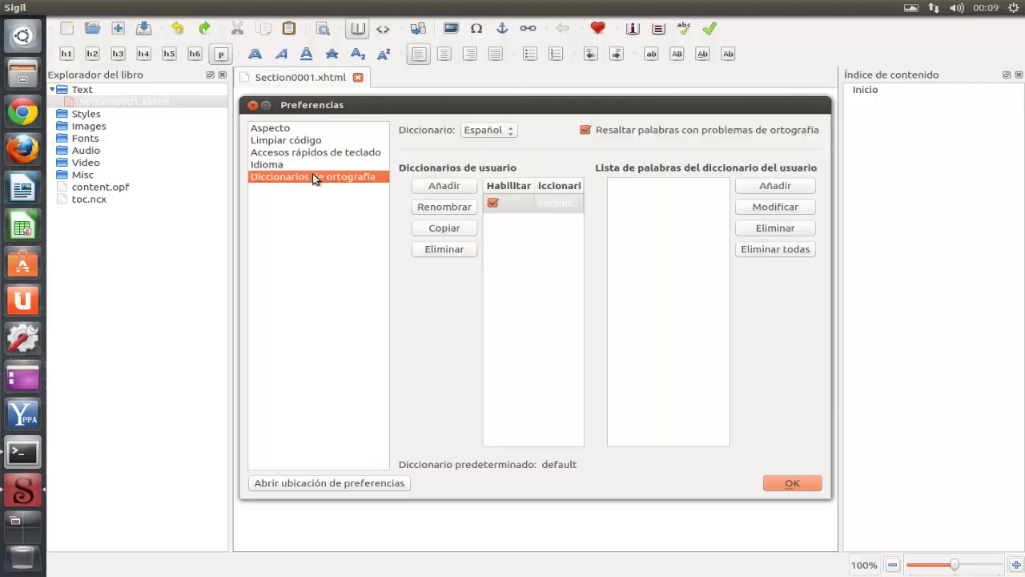
{"action": "left_click", "coordinate": [793, 482]}
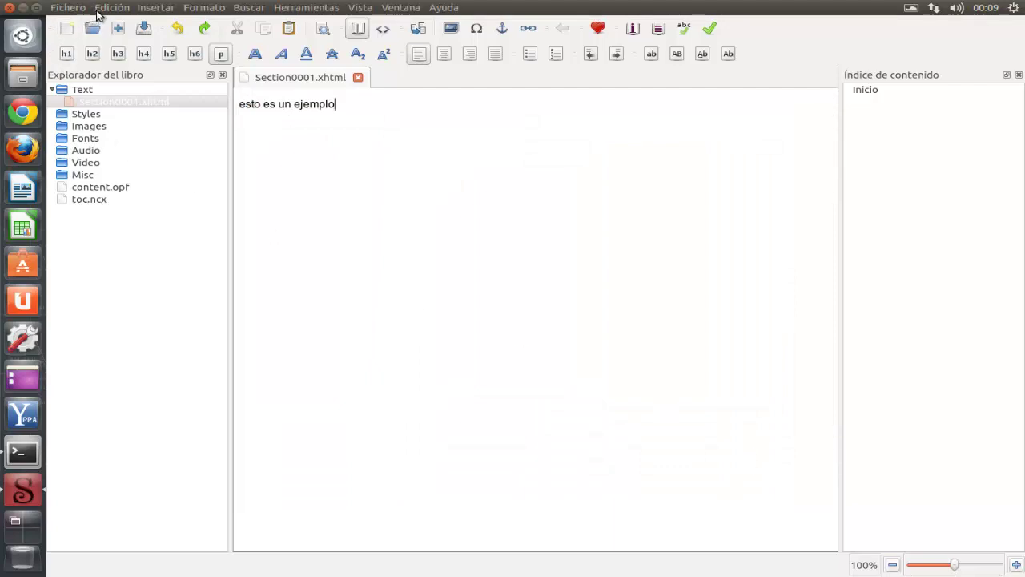
{"action": "left_click", "coordinate": [156, 10]}
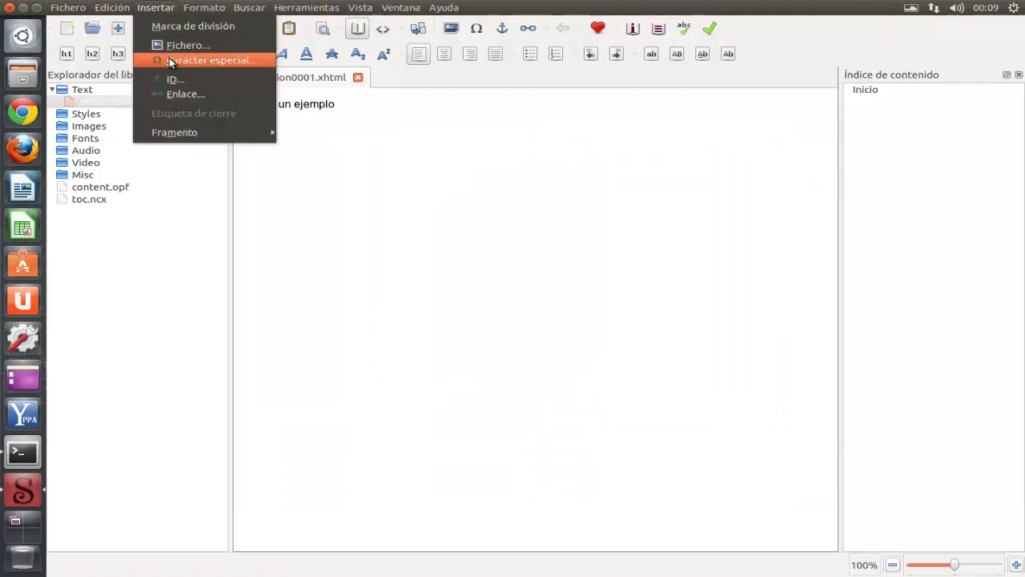
- Turn on Negrita bold formatting and look over the Buscar and Herramientas menus
{"action": "mouse_move", "coordinate": [178, 133]}
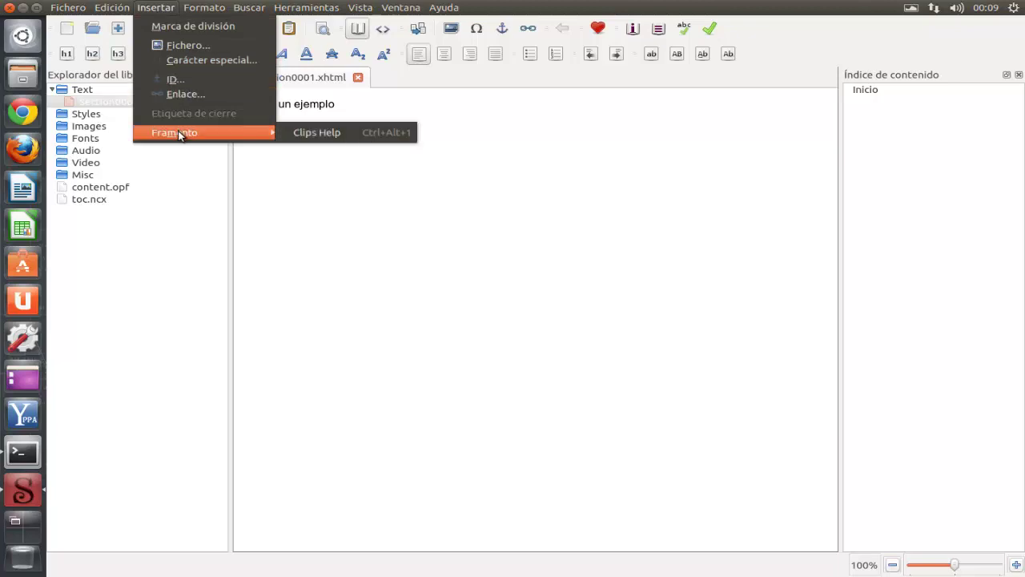
{"action": "mouse_move", "coordinate": [198, 8]}
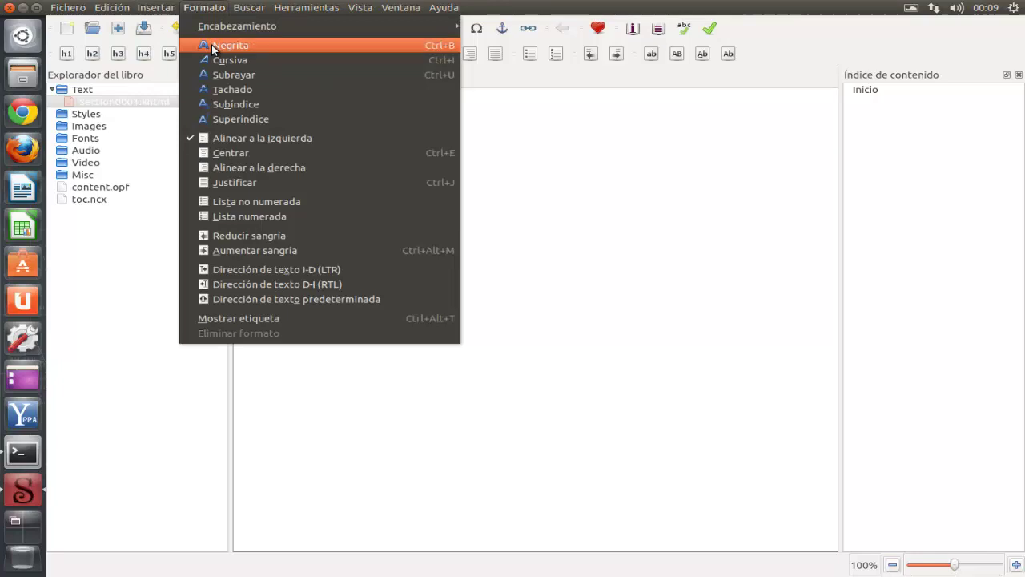
{"action": "left_click", "coordinate": [212, 45]}
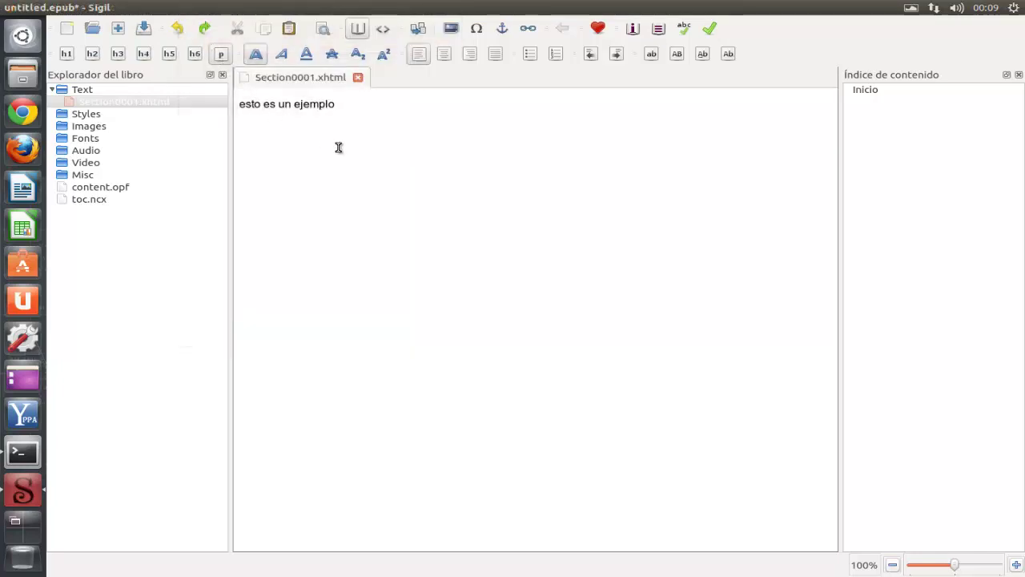
{"action": "left_click", "coordinate": [246, 10]}
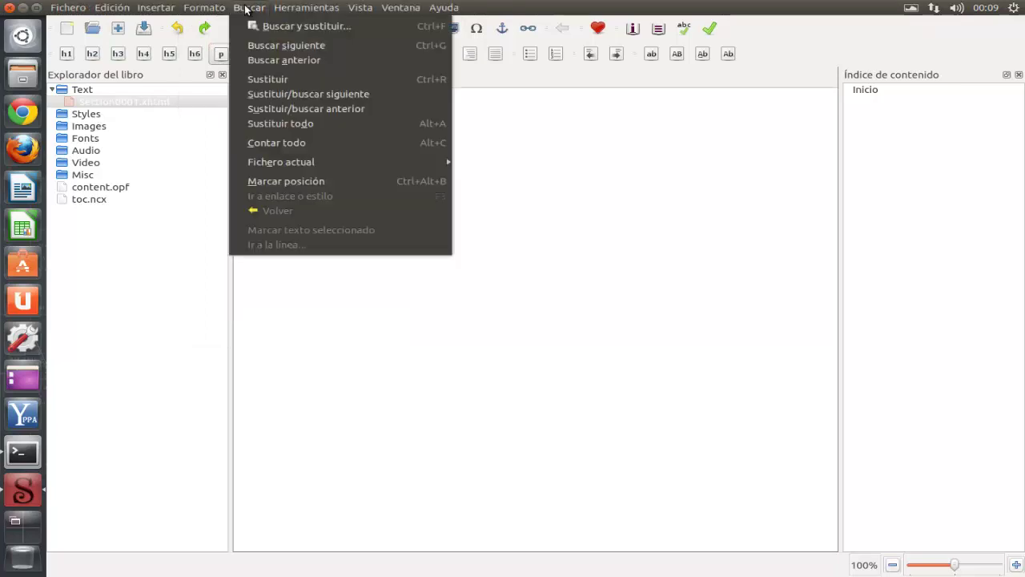
{"action": "mouse_move", "coordinate": [306, 8]}
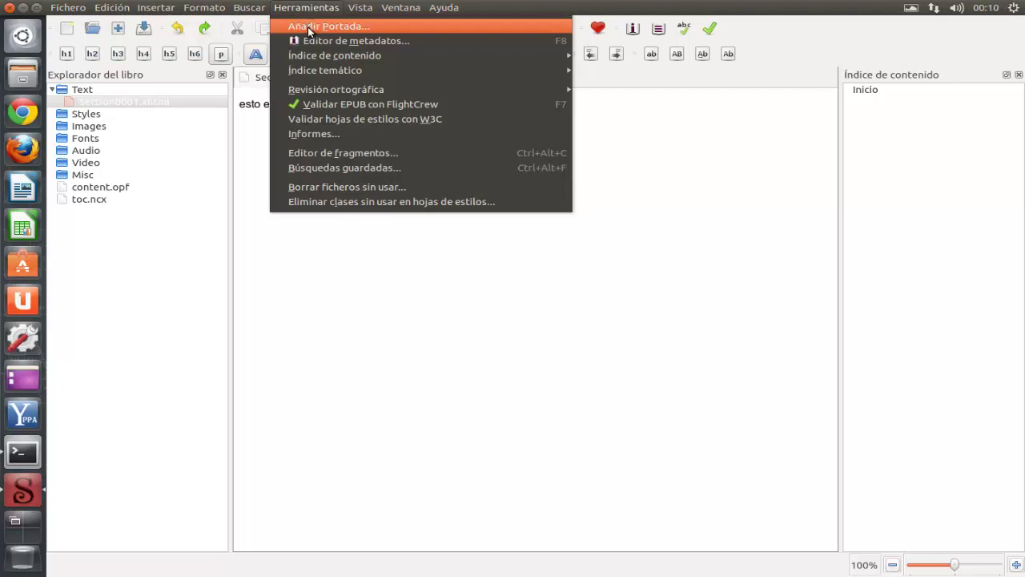
{"action": "mouse_move", "coordinate": [319, 87]}
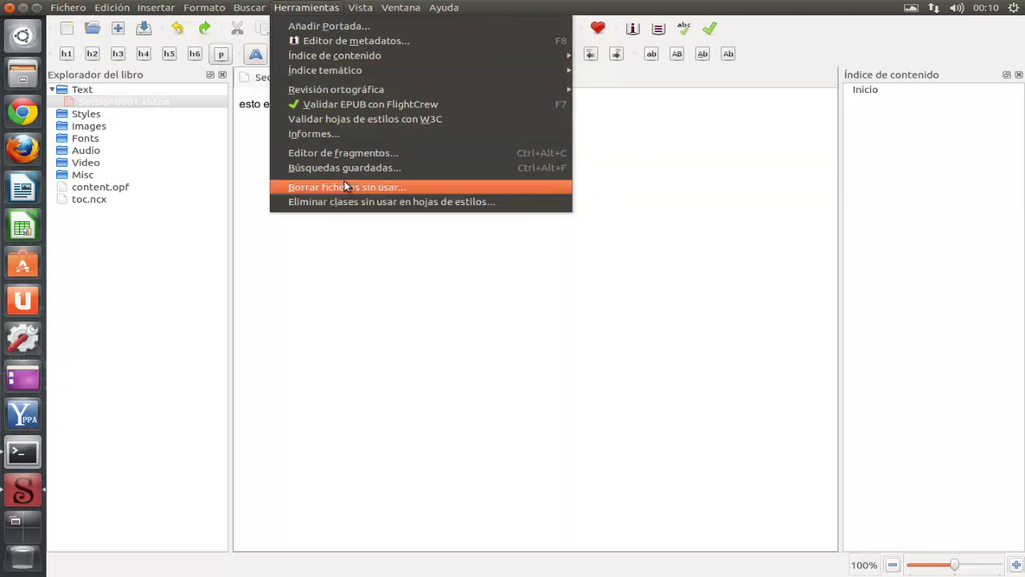
{"action": "left_click", "coordinate": [327, 27]}
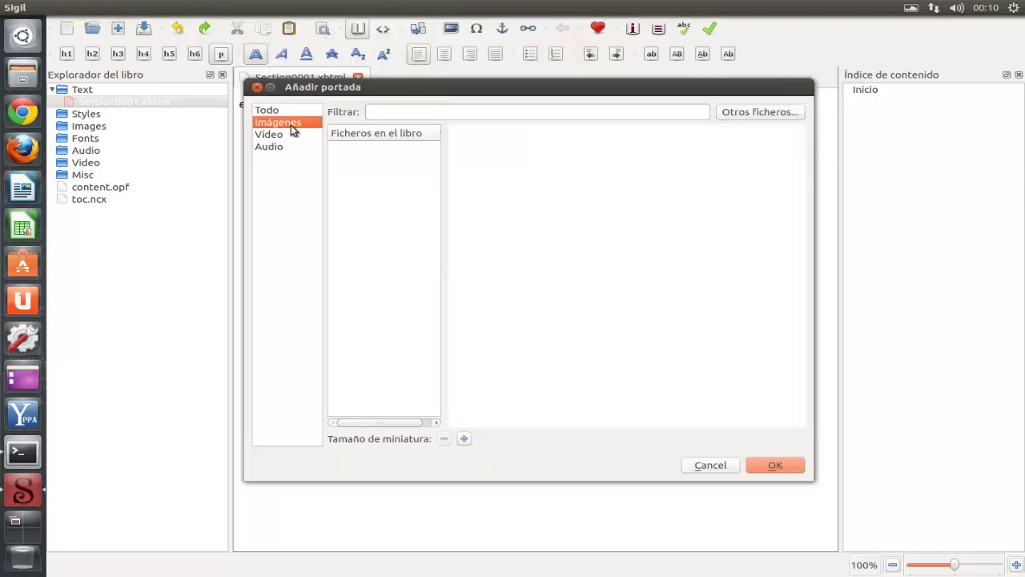
{"action": "left_click", "coordinate": [290, 133]}
{"action": "left_click", "coordinate": [287, 145]}
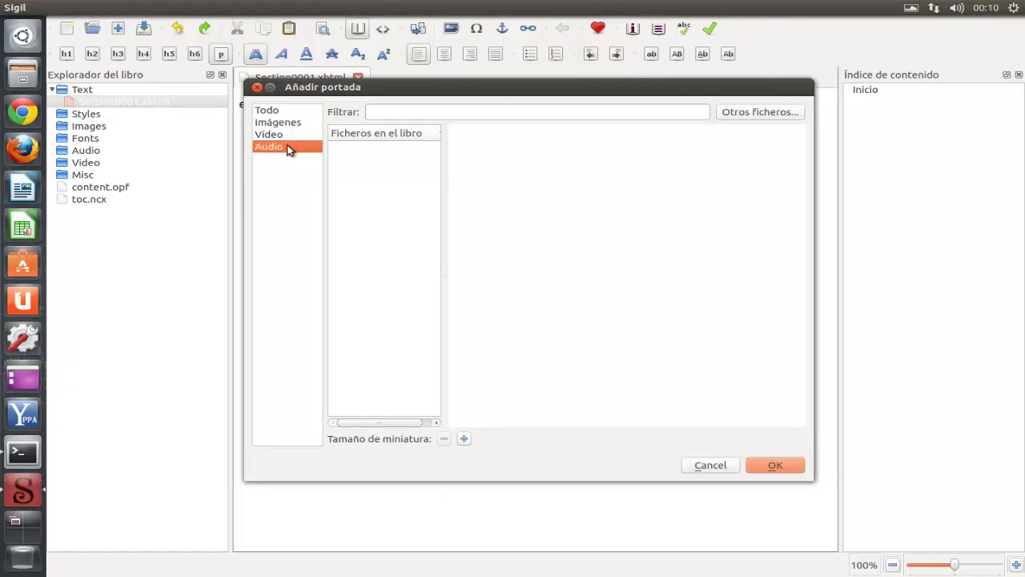
{"action": "left_click", "coordinate": [713, 468]}
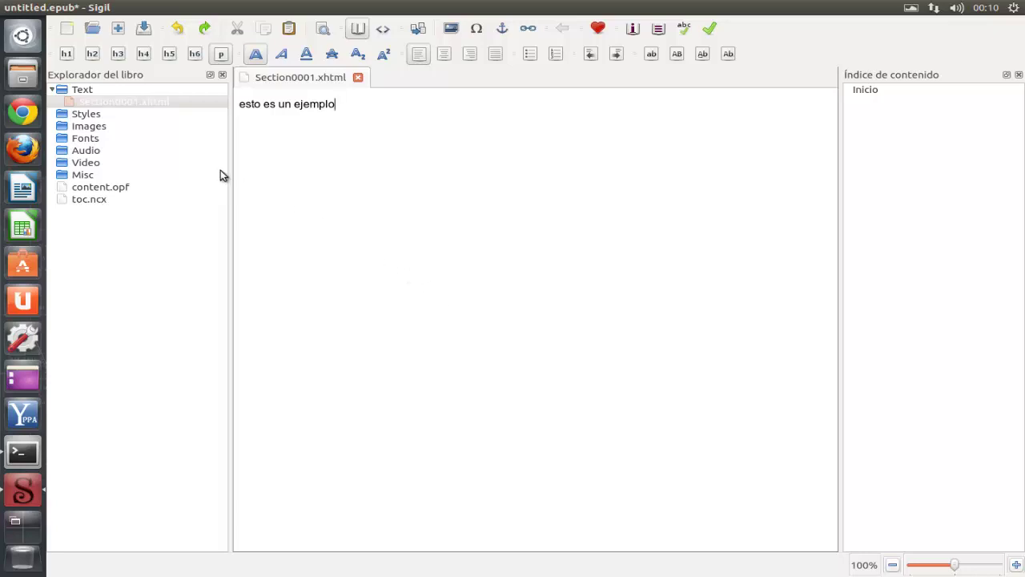
{"action": "left_click", "coordinate": [30, 106]}
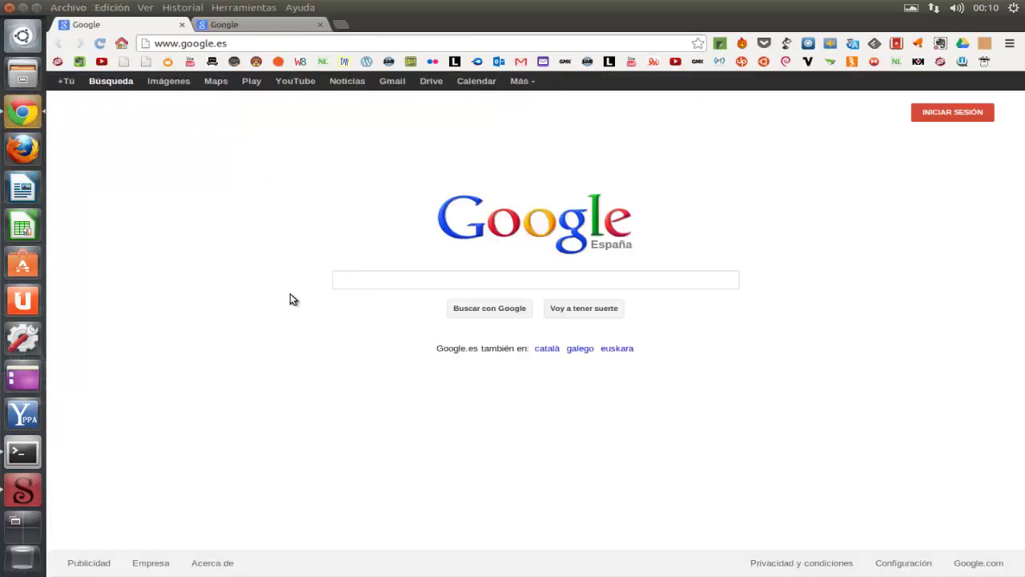
- Search Google for 'portada' and switch to the Imágenes results
{"action": "left_click", "coordinate": [339, 286]}
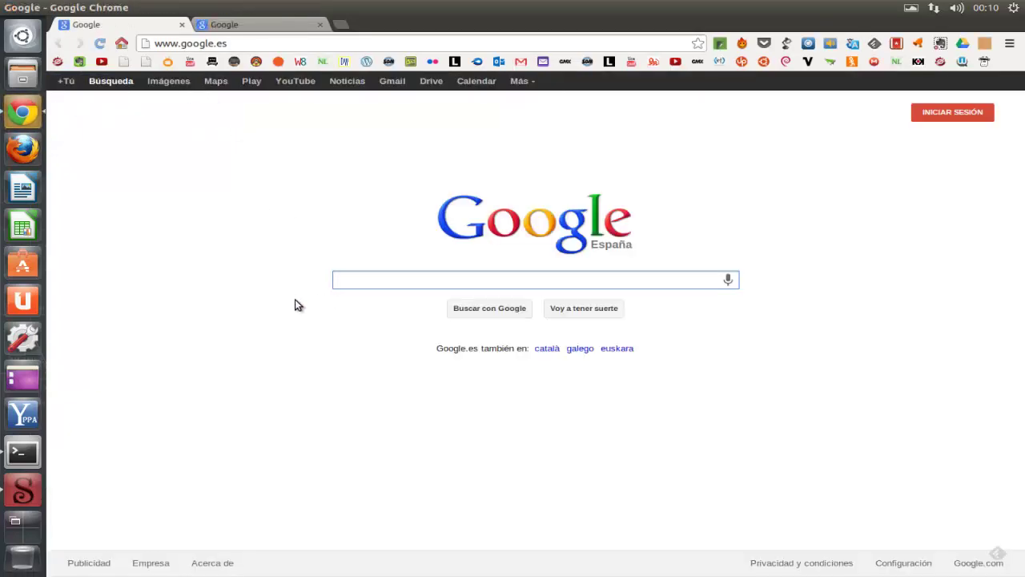
{"action": "type", "text": "port"}
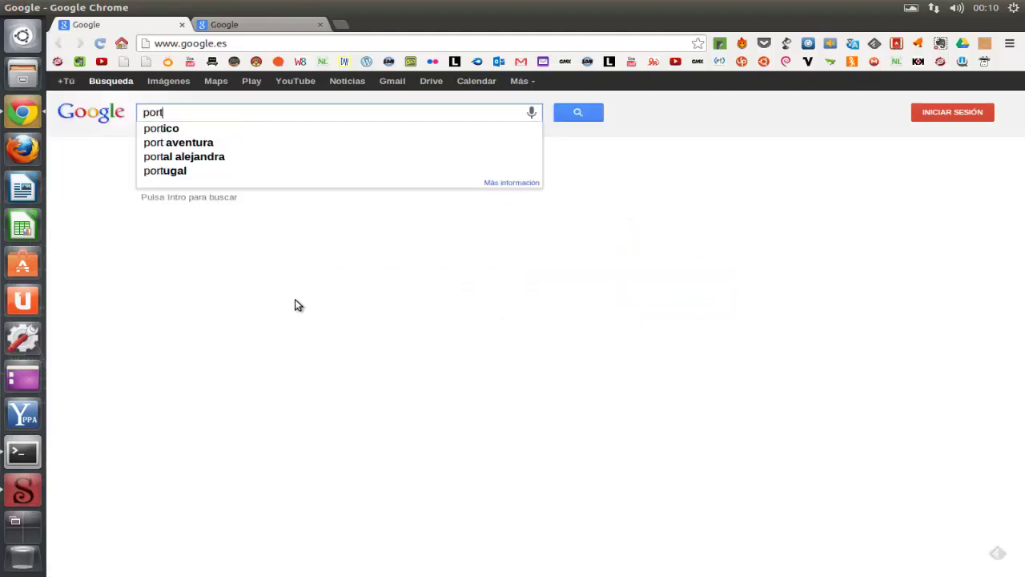
{"action": "type", "text": "ada"}
{"action": "key", "text": "Return"}
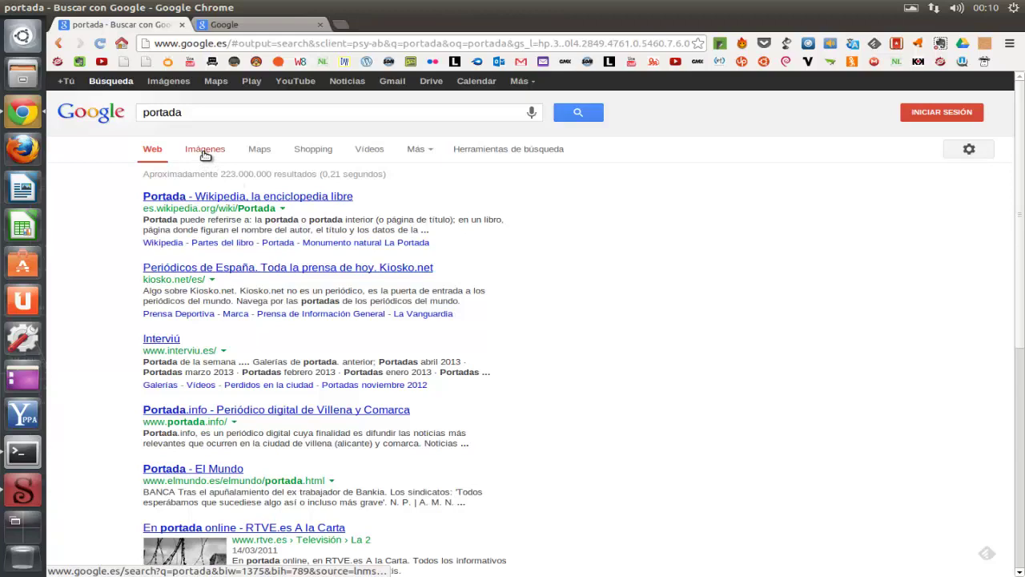
{"action": "left_click", "coordinate": [205, 152]}
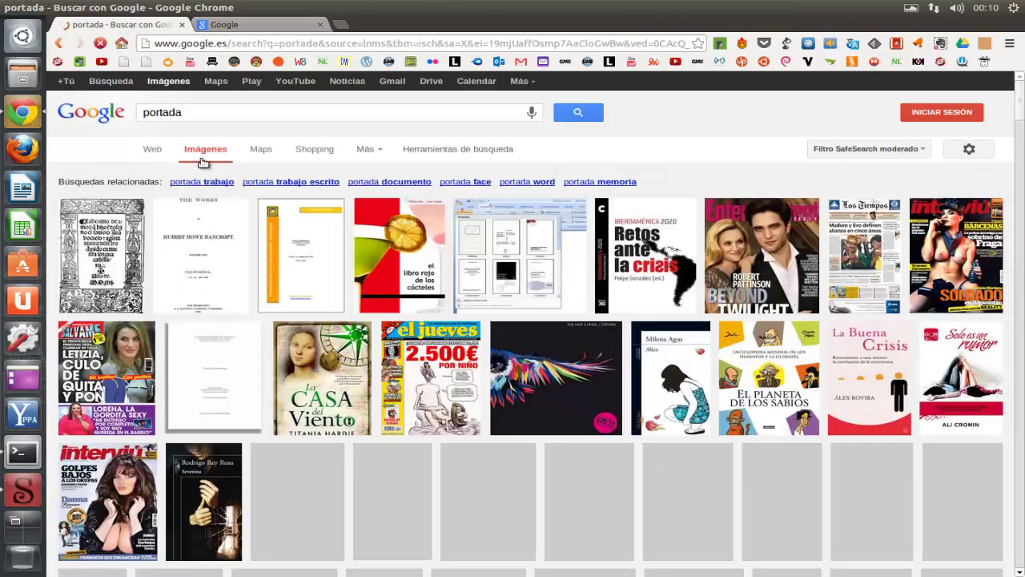
{"action": "mouse_move", "coordinate": [205, 183]}
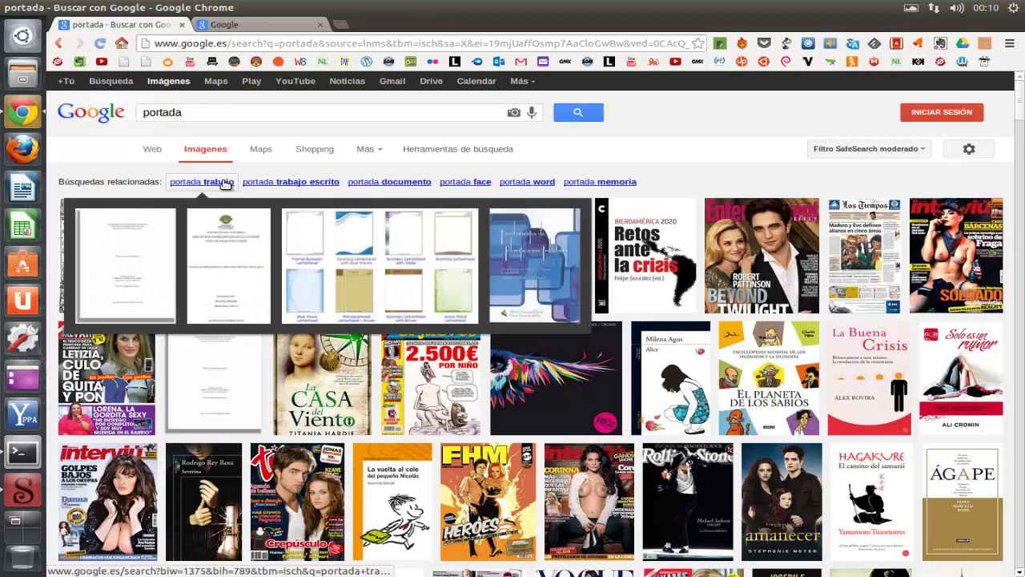
{"action": "mouse_move", "coordinate": [310, 184]}
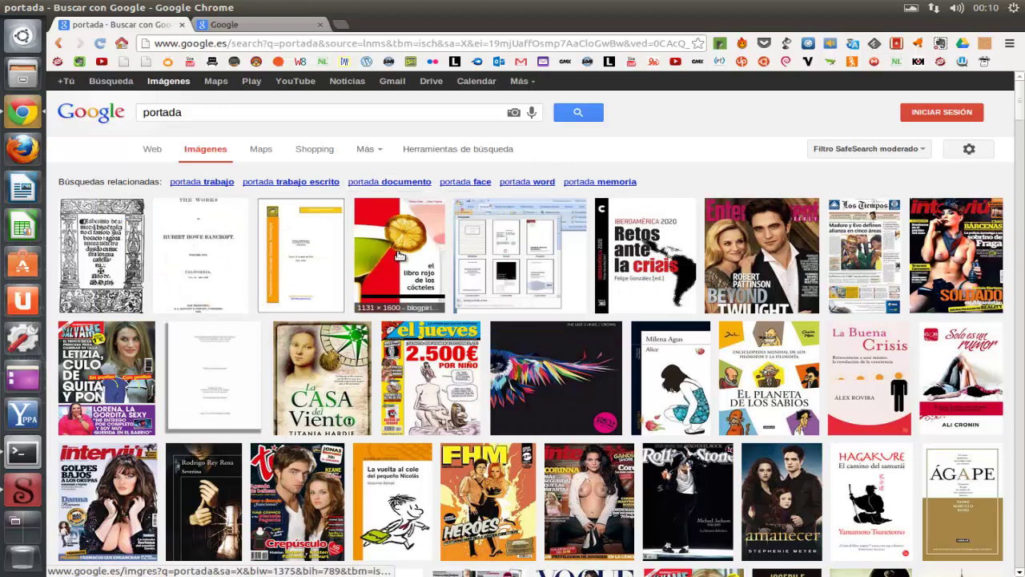
- Save the cocktail-book cover as portada2 copy.jpg in Imágenes, then return to Sigil
{"action": "left_click", "coordinate": [399, 255]}
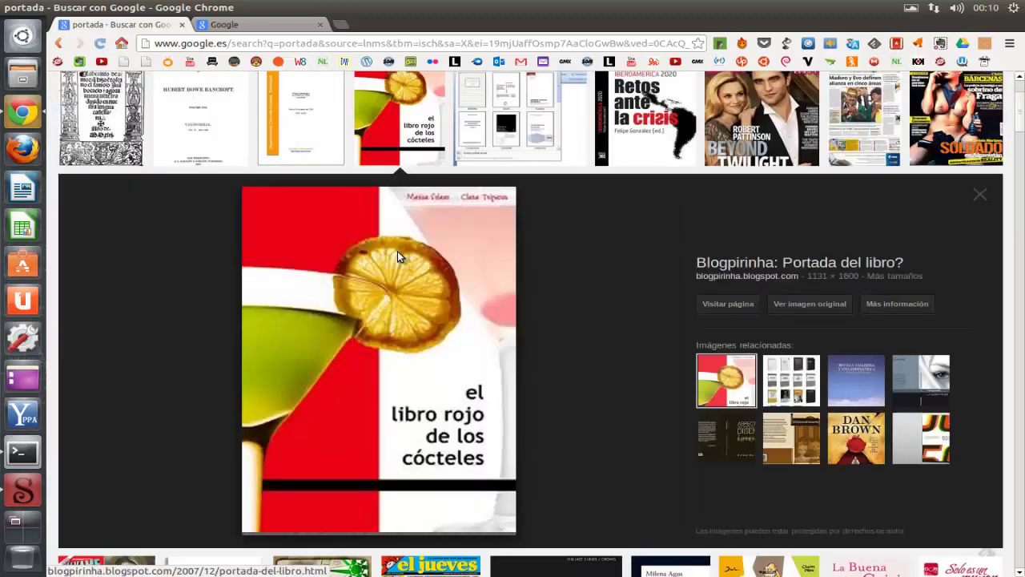
{"action": "right_click", "coordinate": [374, 348]}
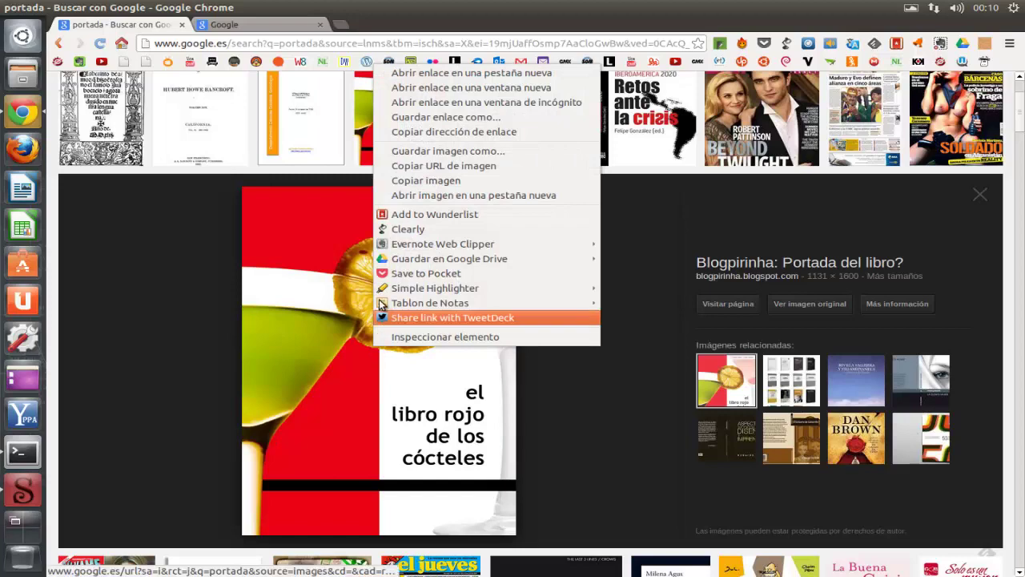
{"action": "left_click", "coordinate": [399, 151]}
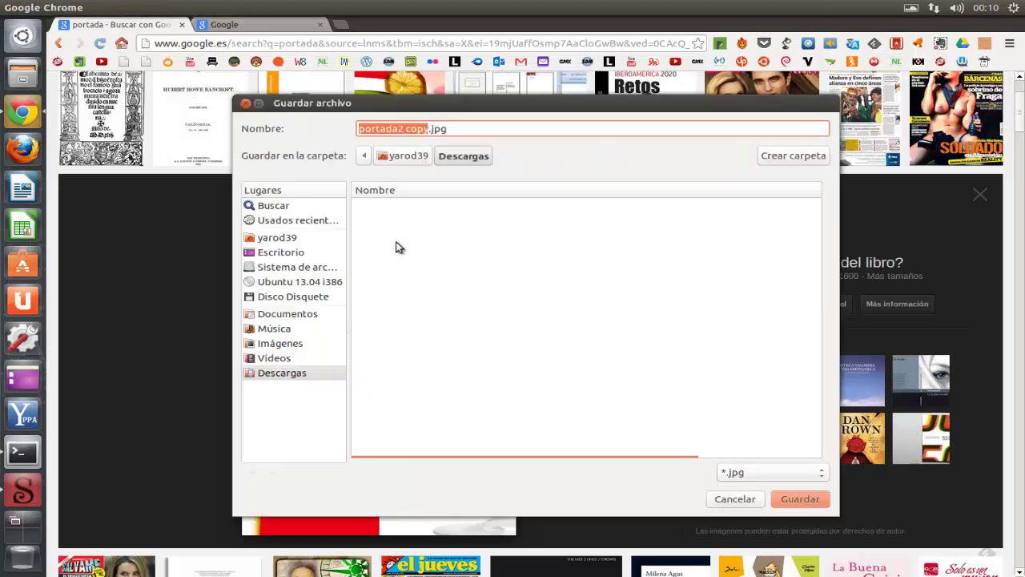
{"action": "left_click", "coordinate": [280, 343]}
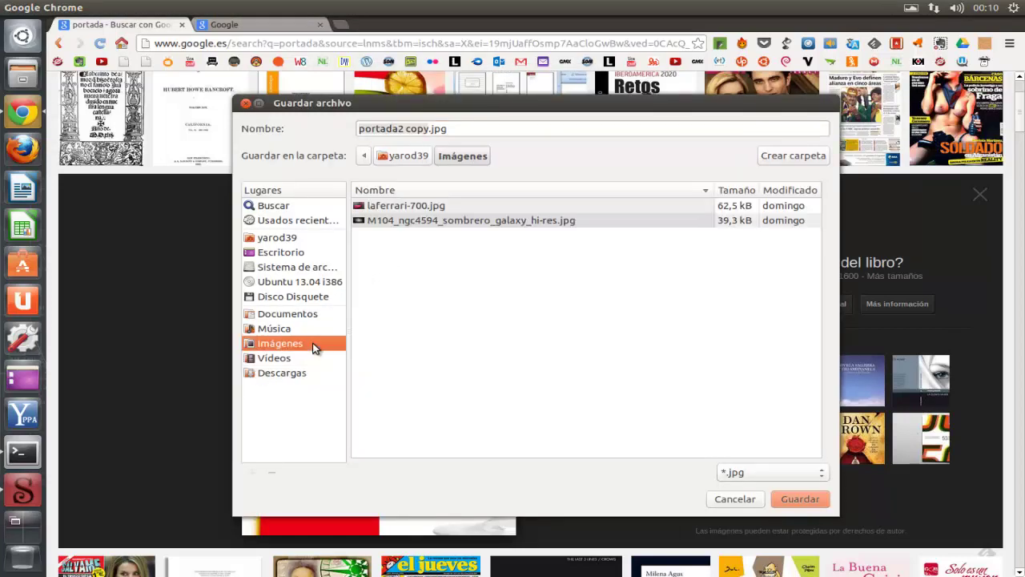
{"action": "left_click", "coordinate": [824, 473]}
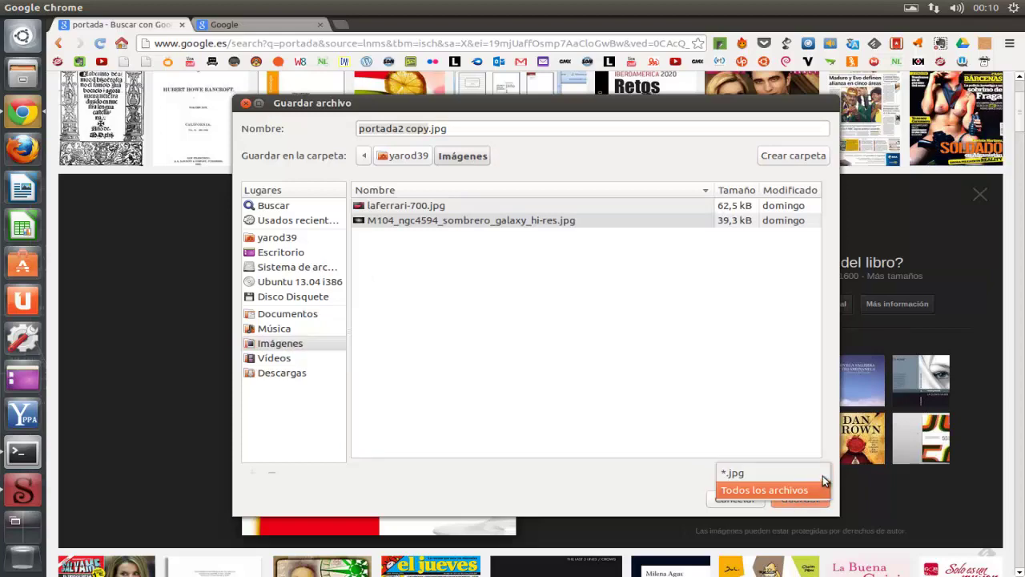
{"action": "left_click", "coordinate": [823, 474]}
{"action": "left_click", "coordinate": [809, 498]}
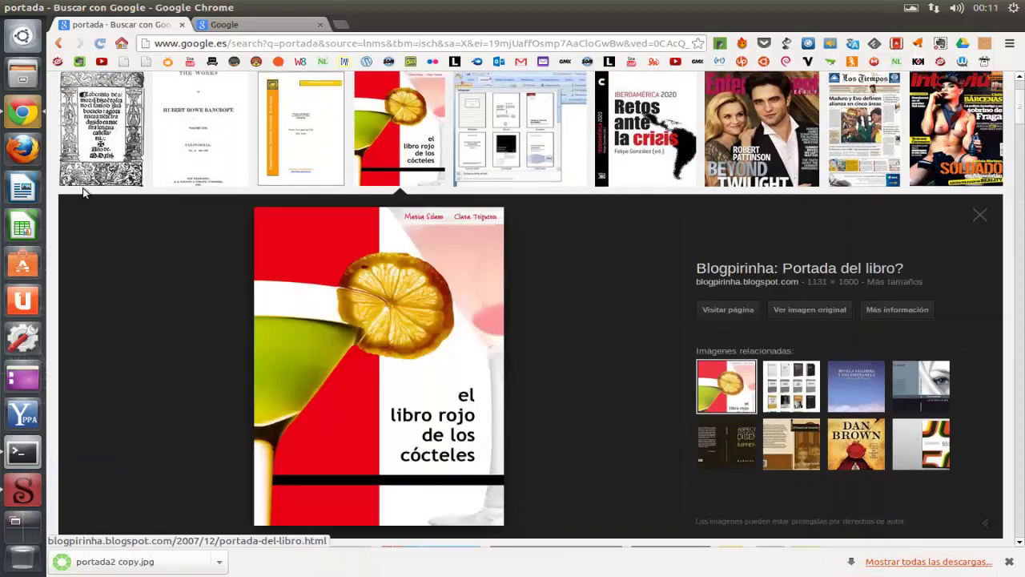
{"action": "left_click", "coordinate": [24, 493]}
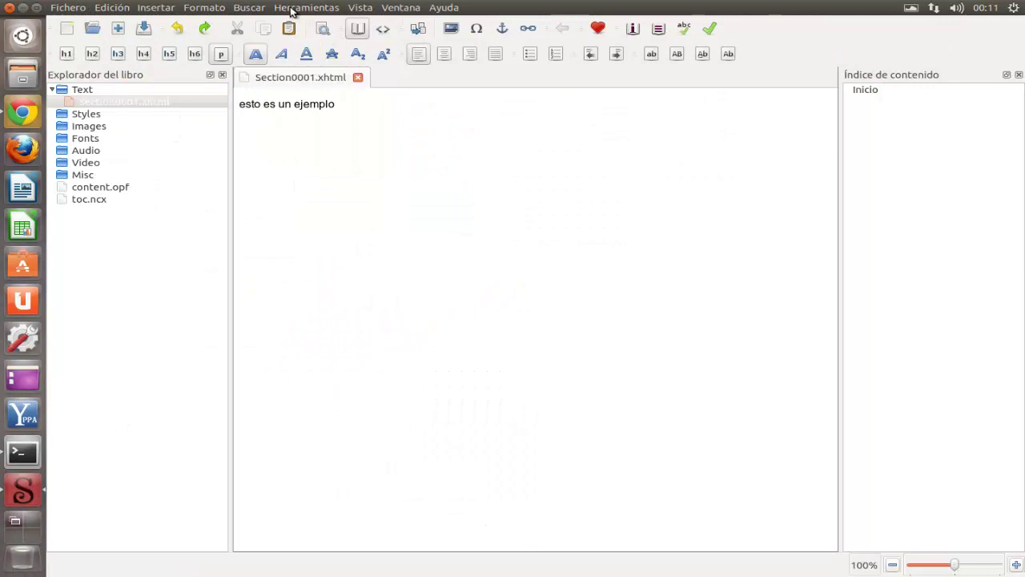
- Open Herramientas > Añadir Portada, browse the image, video and audio filters, then cancel
{"action": "left_click", "coordinate": [159, 10]}
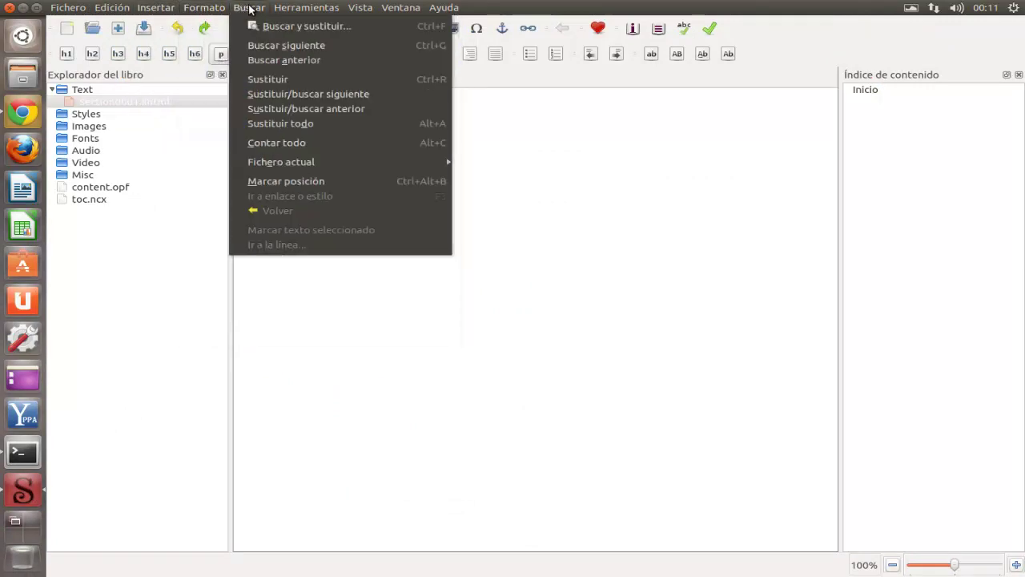
{"action": "left_click", "coordinate": [315, 30]}
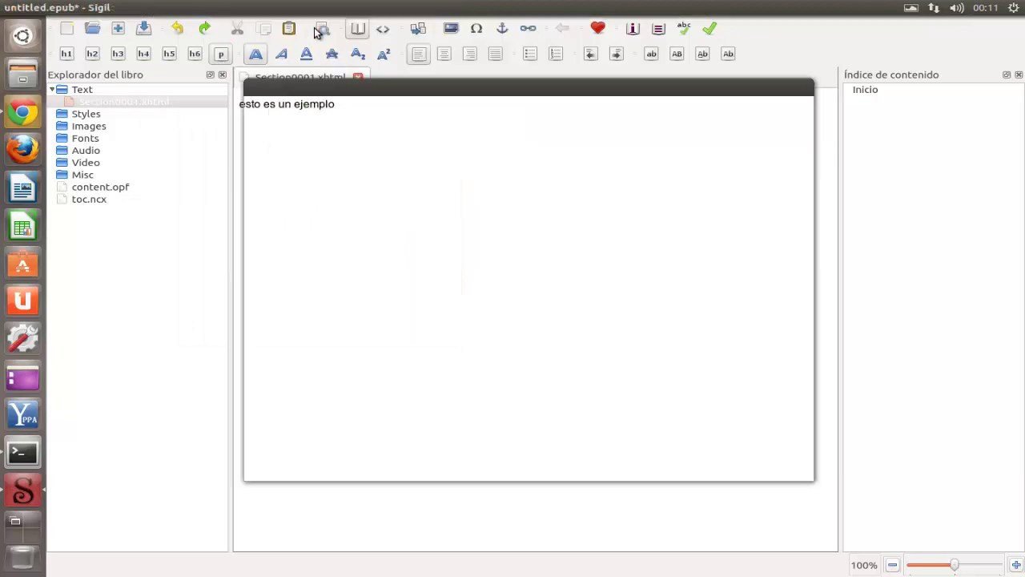
{"action": "left_click", "coordinate": [291, 123]}
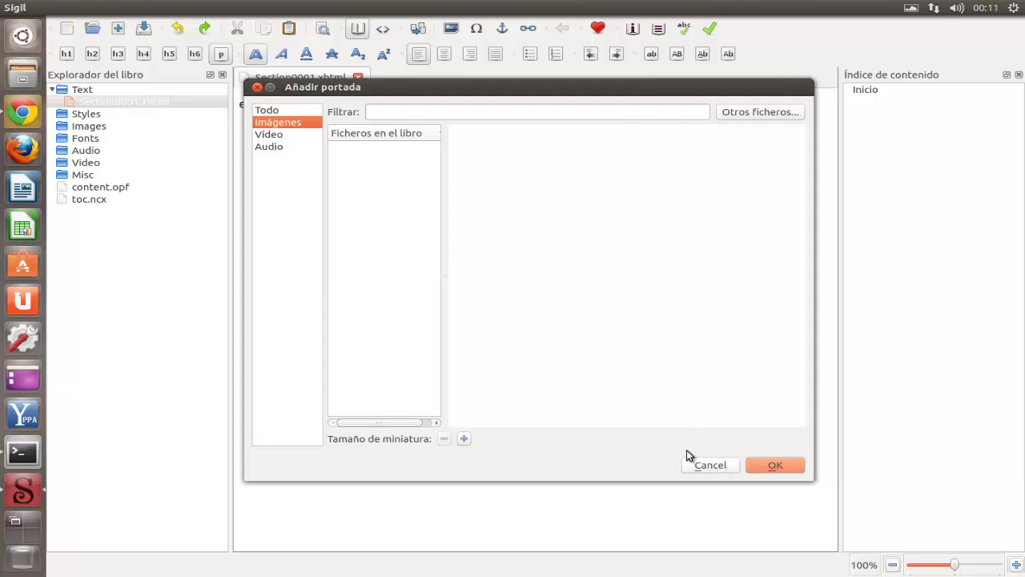
{"action": "left_click", "coordinate": [302, 134]}
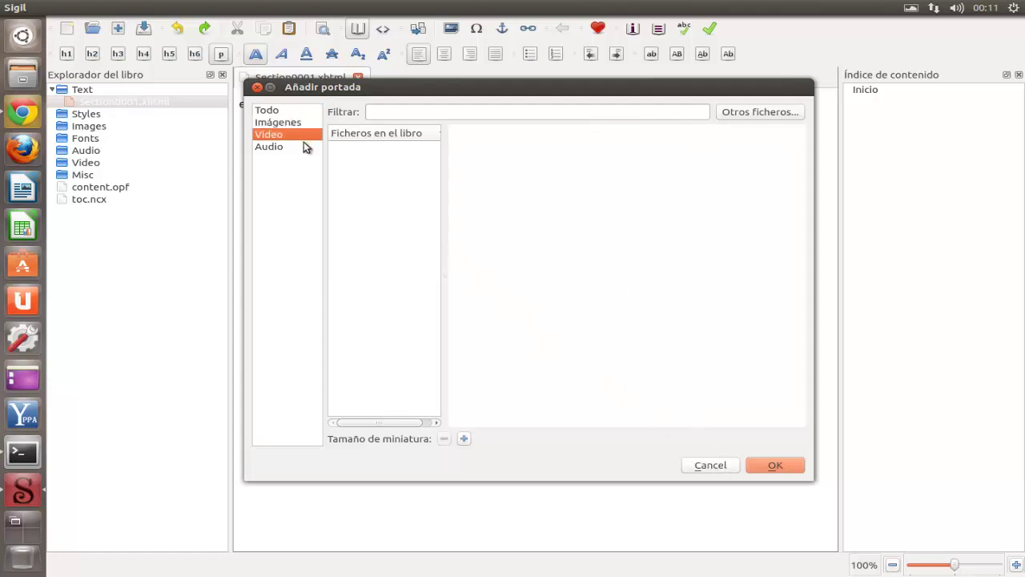
{"action": "left_click", "coordinate": [305, 146]}
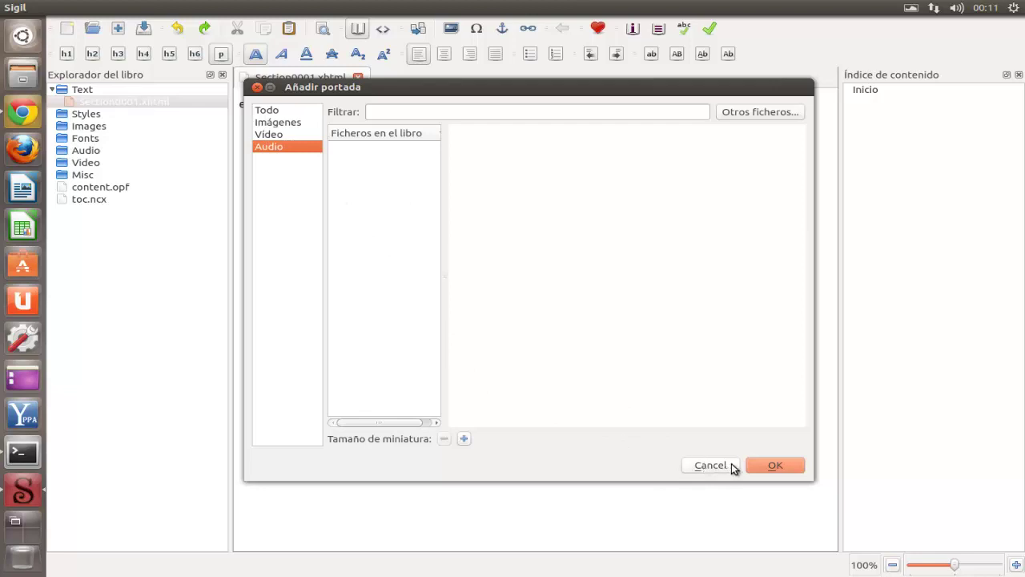
{"action": "left_click", "coordinate": [711, 465]}
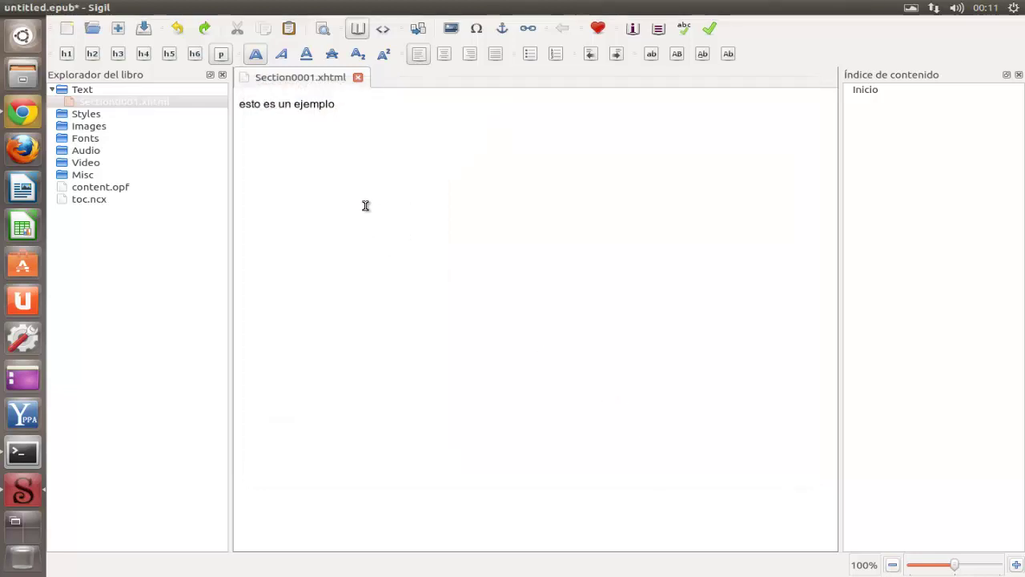
- Insert portada2 copy.jpg from Imágenes via Otros ficheros below the sample sentence
{"action": "left_click", "coordinate": [451, 34]}
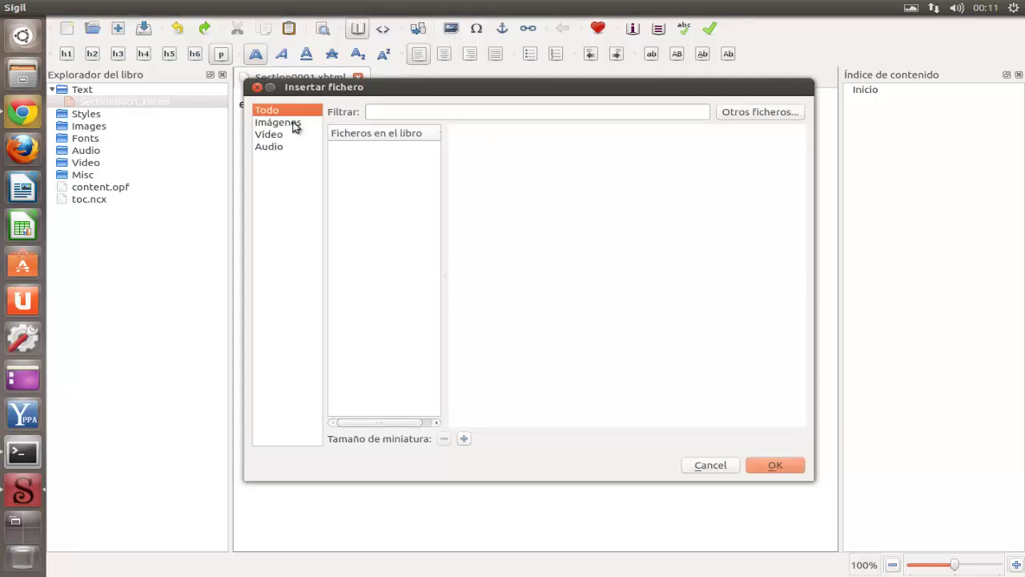
{"action": "left_click", "coordinate": [746, 113]}
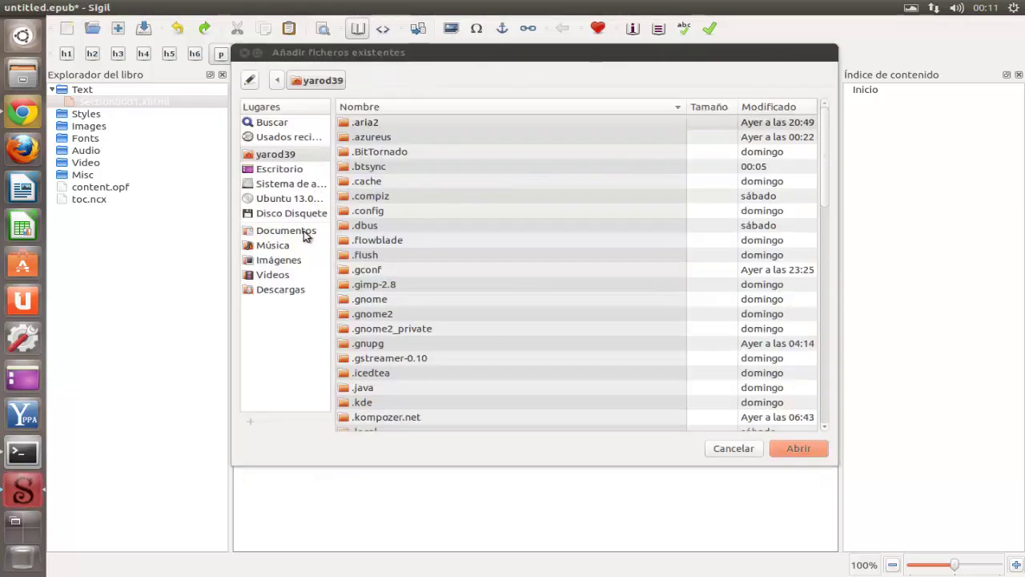
{"action": "left_click", "coordinate": [296, 265]}
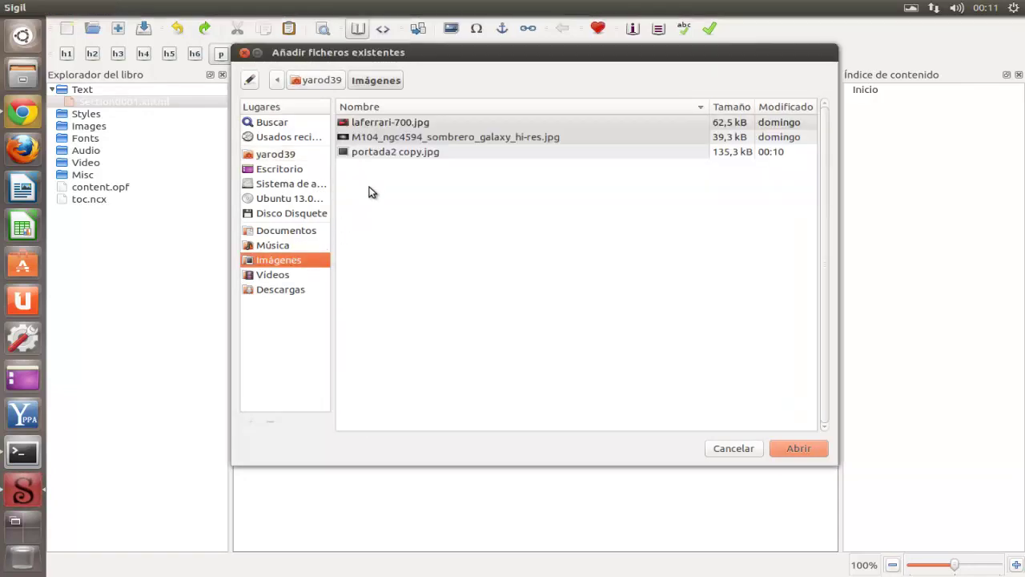
{"action": "double_click", "coordinate": [401, 154]}
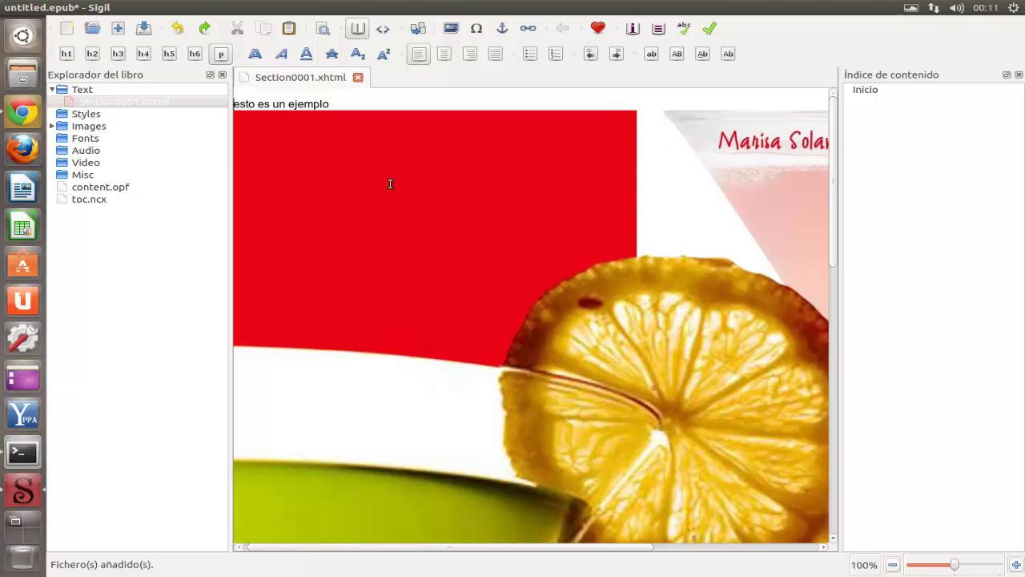
{"action": "scroll", "coordinate": [390, 183], "scroll_direction": "down", "scroll_amount": 3}
{"action": "scroll", "coordinate": [388, 186], "scroll_direction": "down", "scroll_amount": 4}
{"action": "scroll", "coordinate": [387, 187], "scroll_direction": "down", "scroll_amount": 4}
{"action": "scroll", "coordinate": [386, 189], "scroll_direction": "down", "scroll_amount": 2}
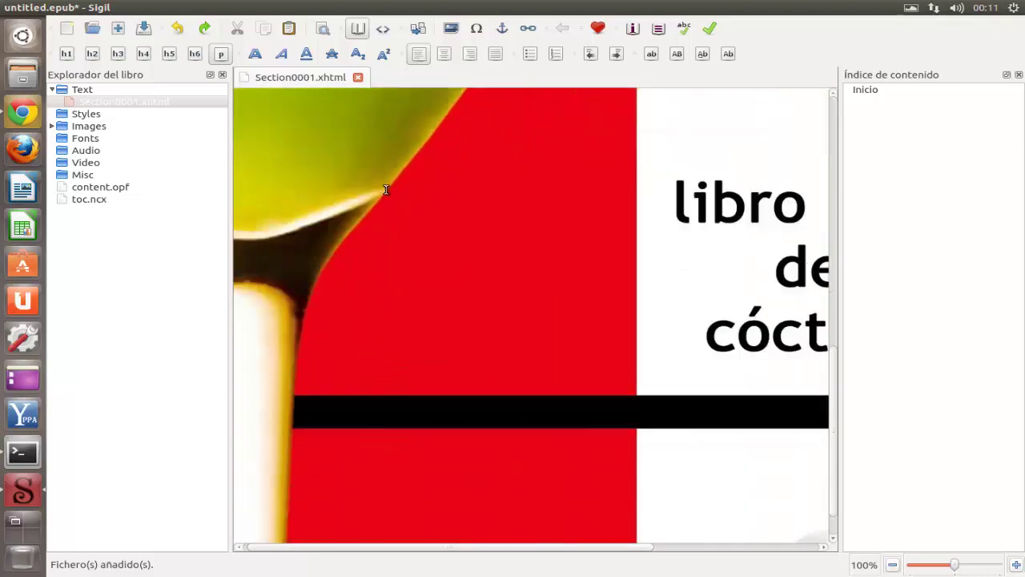
{"action": "scroll", "coordinate": [314, 138], "scroll_direction": "up", "scroll_amount": 4}
{"action": "scroll", "coordinate": [312, 139], "scroll_direction": "up", "scroll_amount": 4}
{"action": "scroll", "coordinate": [312, 138], "scroll_direction": "up", "scroll_amount": 3}
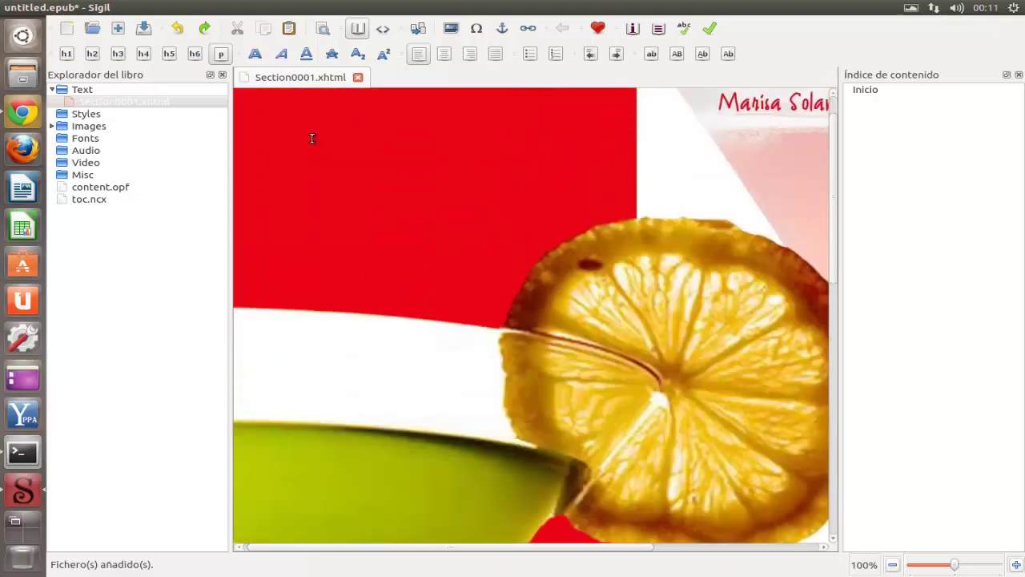
{"action": "scroll", "coordinate": [312, 139], "scroll_direction": "up", "scroll_amount": 1}
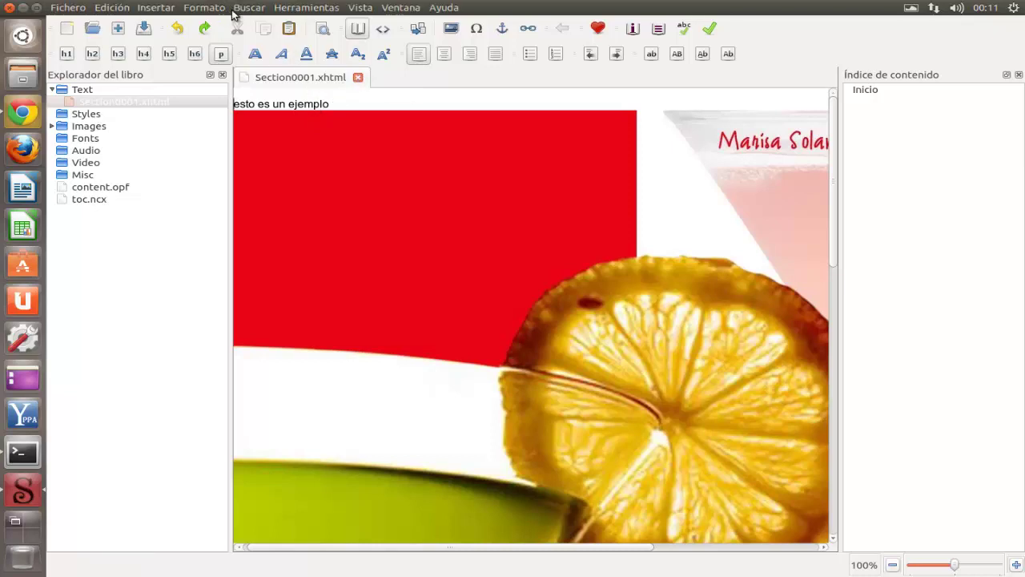
{"action": "left_click", "coordinate": [254, 10]}
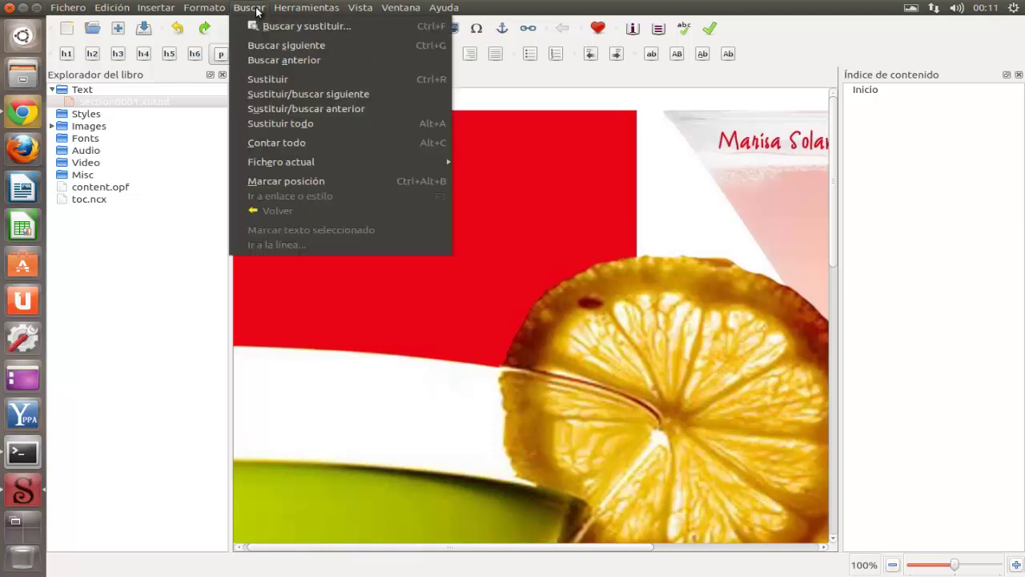
{"action": "mouse_move", "coordinate": [292, 11]}
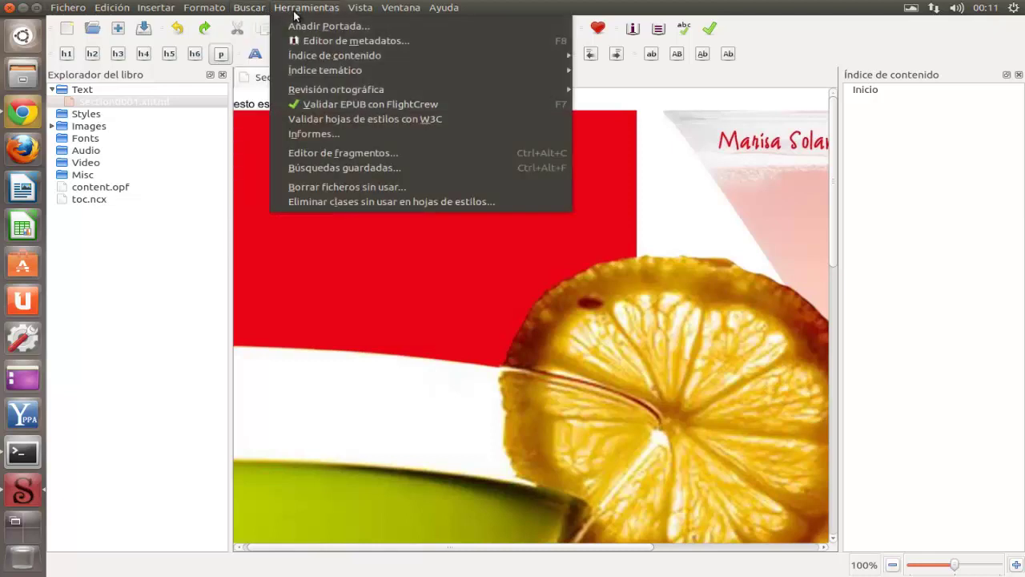
{"action": "left_click", "coordinate": [301, 40]}
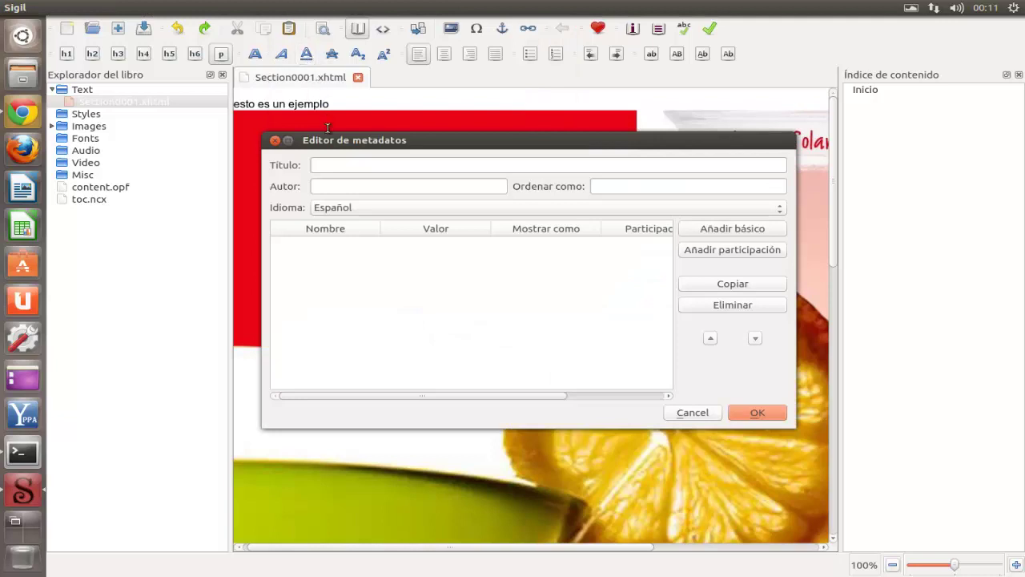
{"action": "left_click", "coordinate": [275, 140]}
{"action": "left_click", "coordinate": [255, 8]}
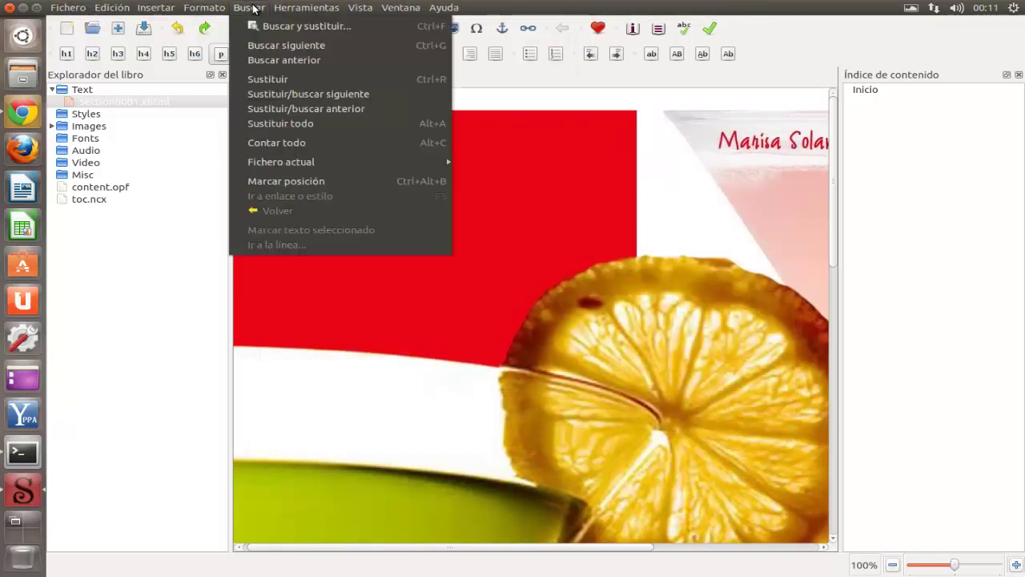
{"action": "left_click", "coordinate": [276, 144]}
{"action": "left_click", "coordinate": [309, 7]}
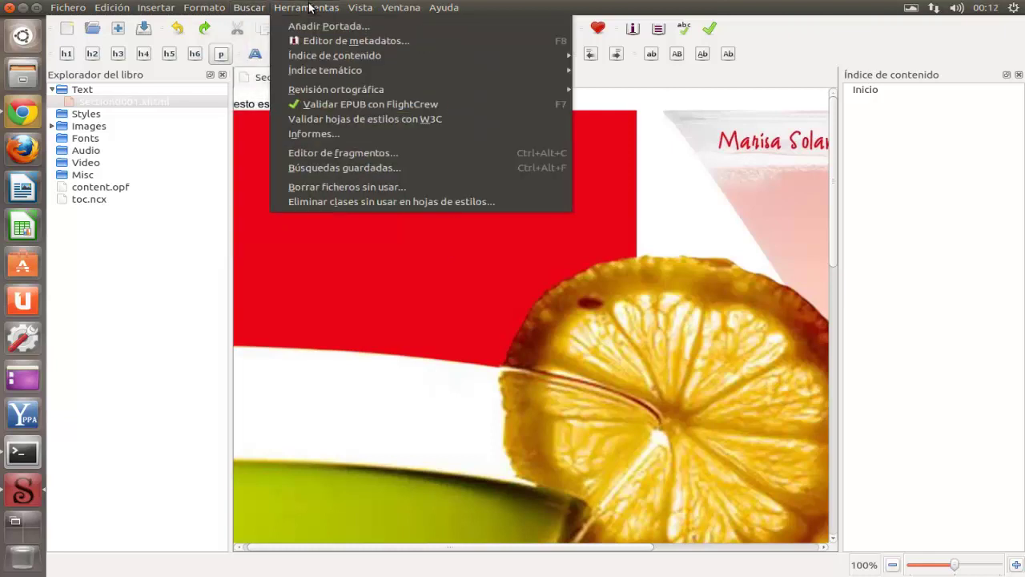
{"action": "mouse_move", "coordinate": [312, 72]}
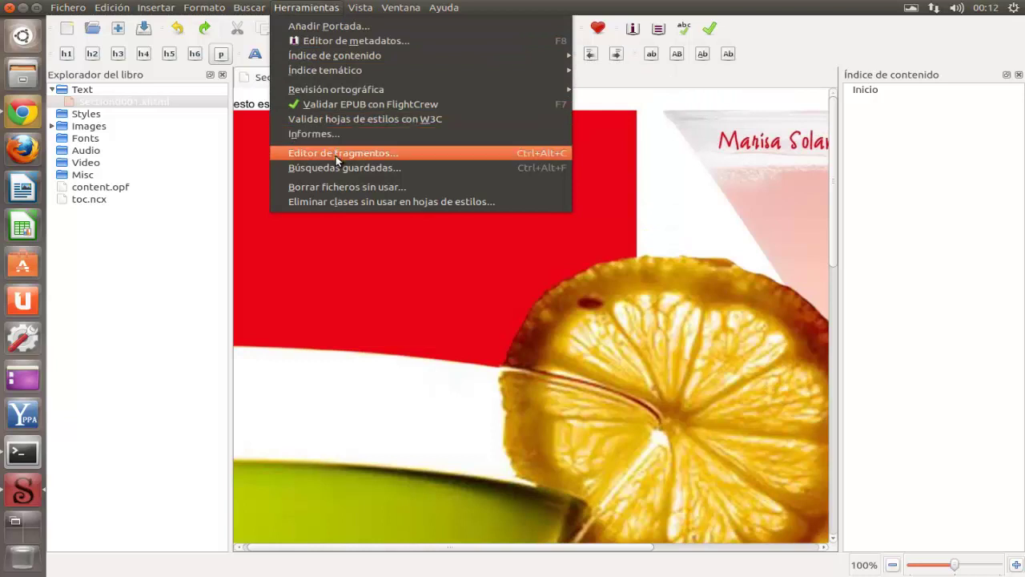
{"action": "mouse_move", "coordinate": [362, 8]}
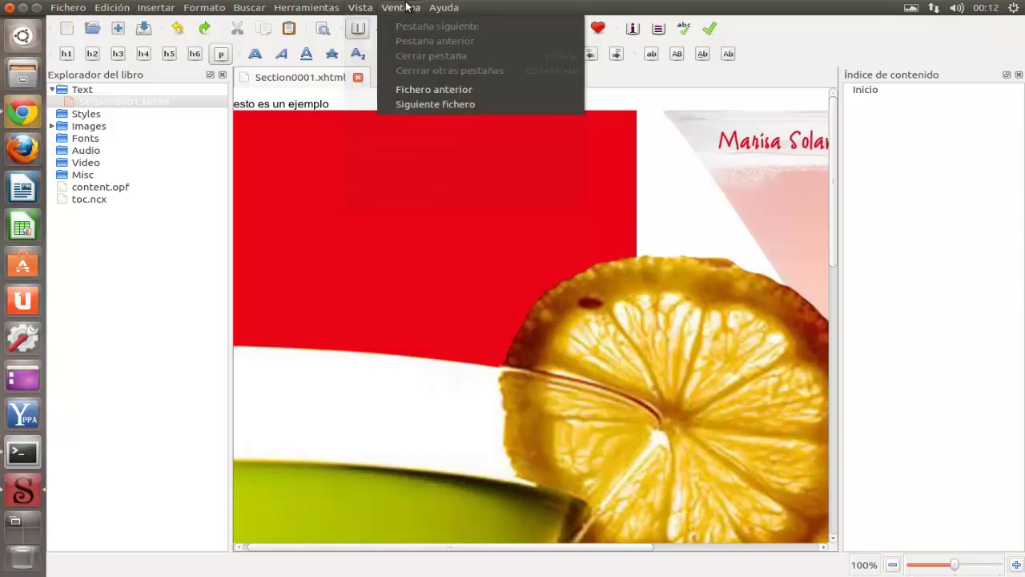
{"action": "mouse_move", "coordinate": [446, 10]}
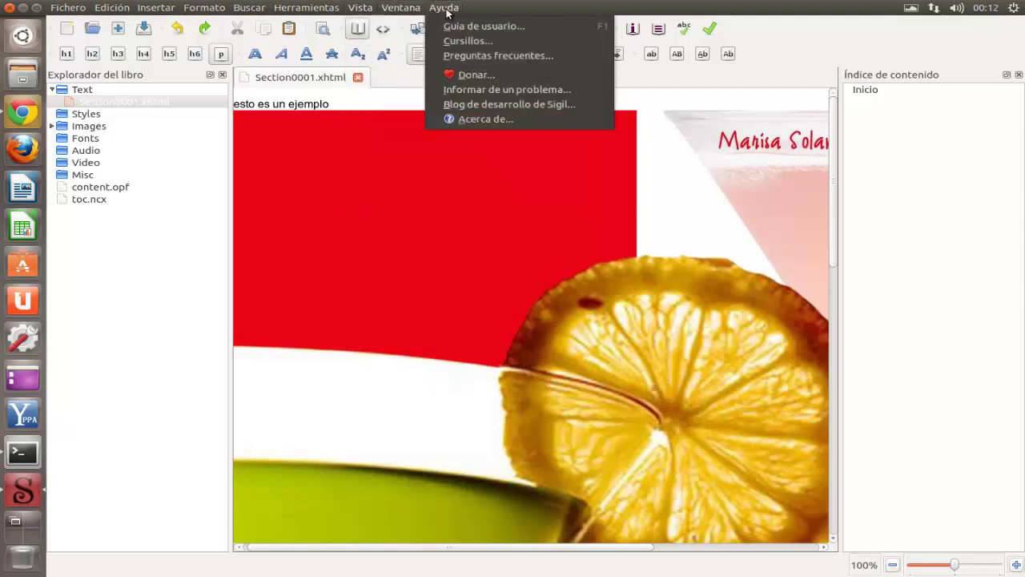
- Open the online Sigil User Guide 0.7.2 in Chrome and go to its table-of-contents start page
{"action": "left_click", "coordinate": [458, 28]}
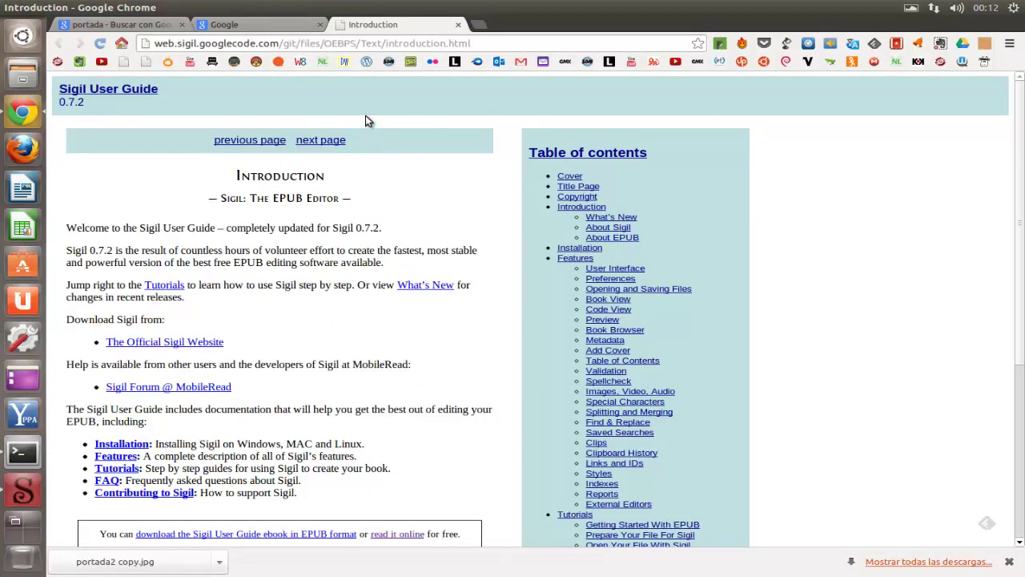
{"action": "scroll", "coordinate": [367, 120], "scroll_direction": "down", "scroll_amount": 5}
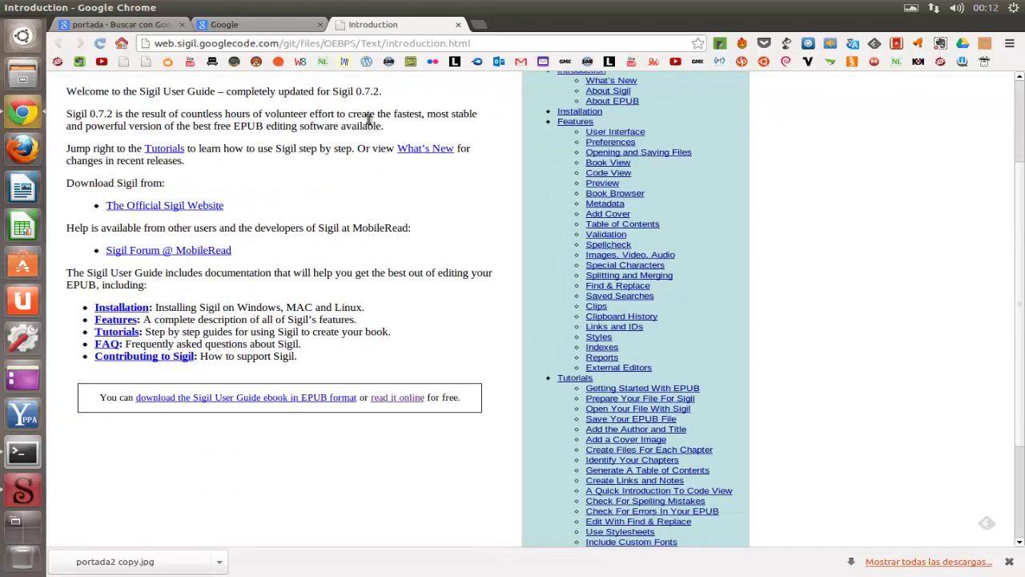
{"action": "scroll", "coordinate": [367, 120], "scroll_direction": "down", "scroll_amount": 2}
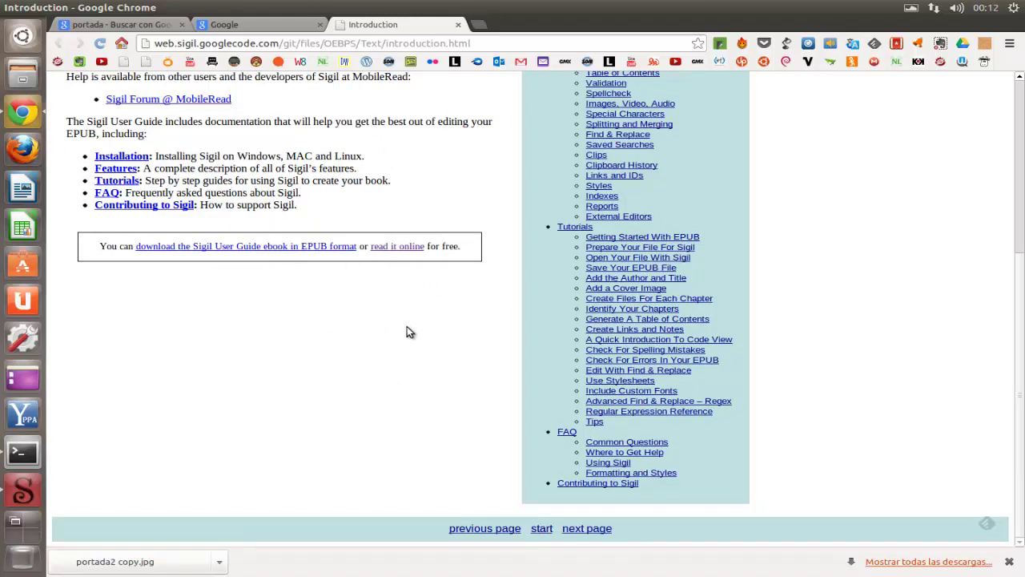
{"action": "left_click", "coordinate": [542, 528]}
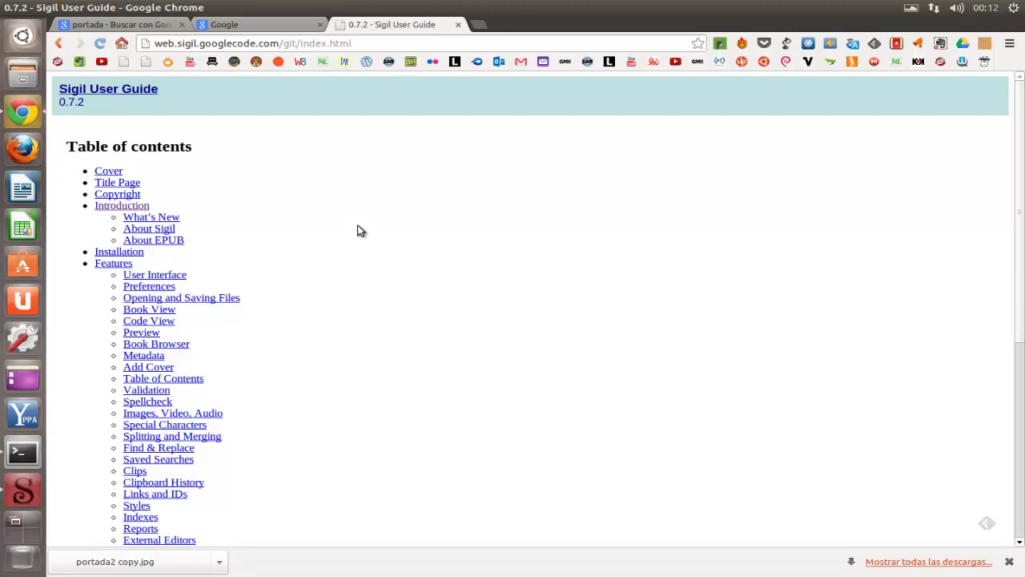
- Close all Chrome tabs and quit Sigil, discarding the sample book's unsaved changes
{"action": "left_click", "coordinate": [458, 25]}
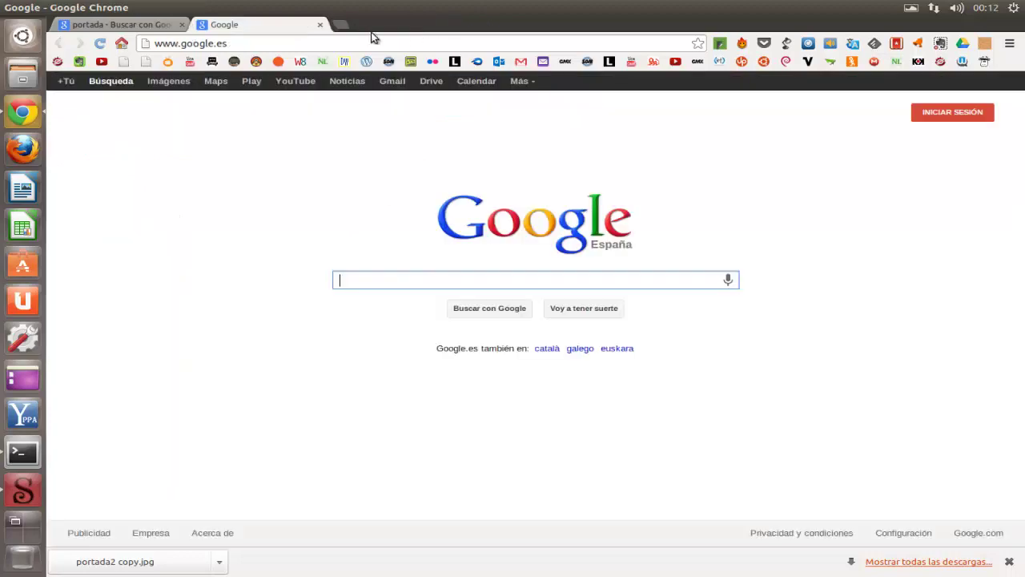
{"action": "left_click", "coordinate": [320, 25]}
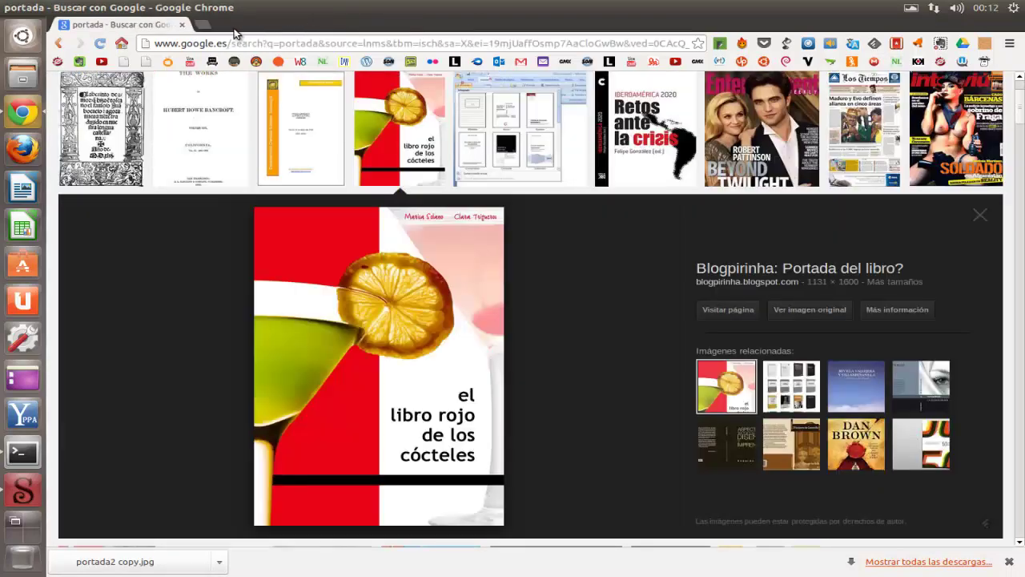
{"action": "left_click", "coordinate": [182, 25]}
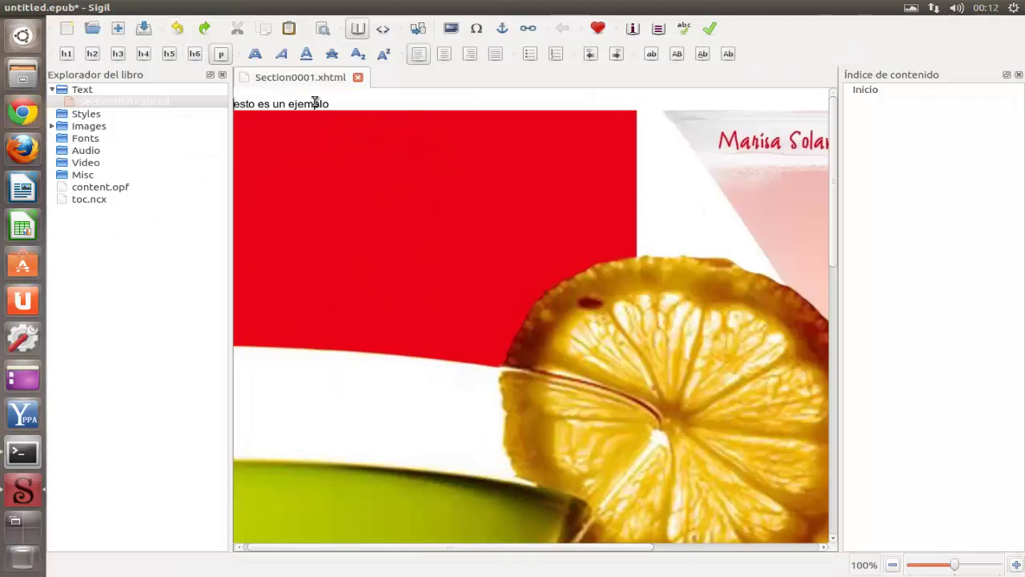
{"action": "left_click", "coordinate": [9, 8]}
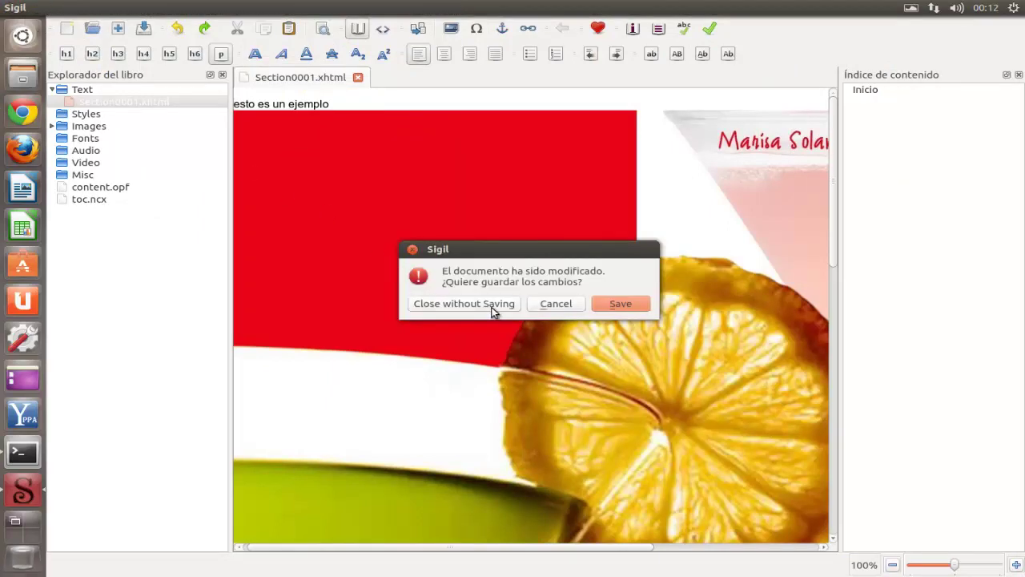
{"action": "left_click", "coordinate": [491, 306]}
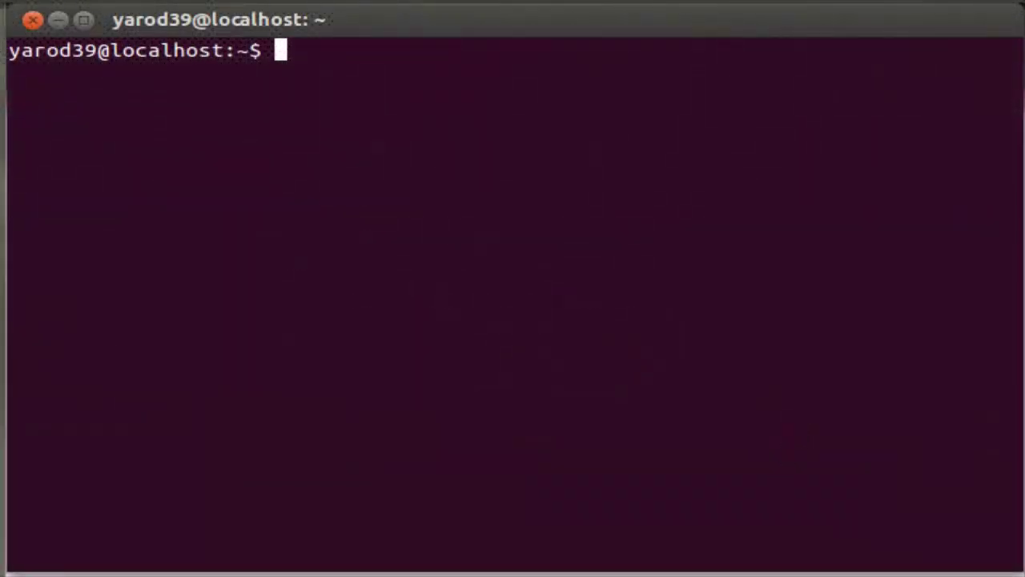
- Run sudo add-apt-repository ppa:sunab/ppa, enter the account password, and confirm adding the PPA
{"action": "type", "text": "sudo "}
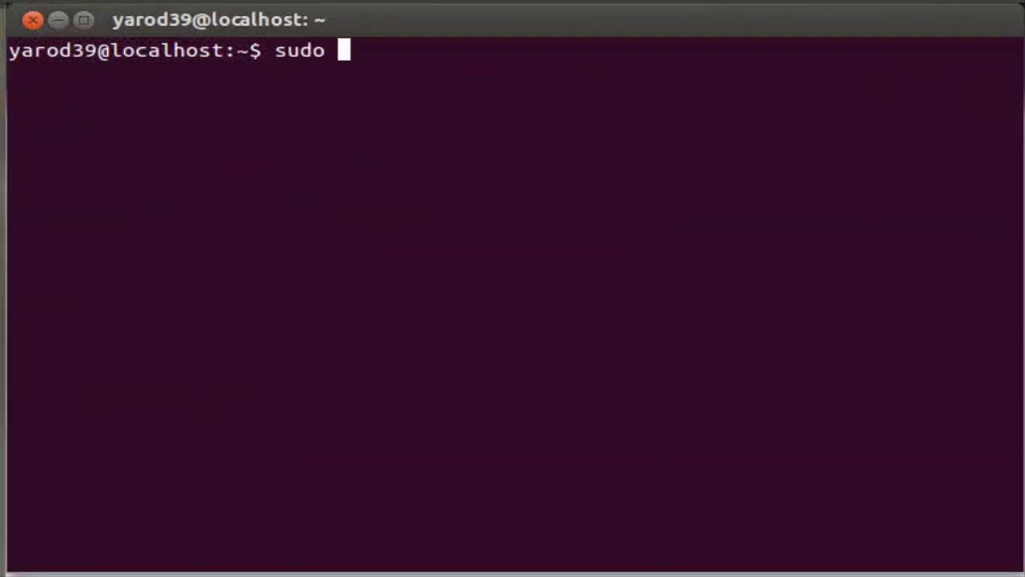
{"action": "type", "text": "add-ap"}
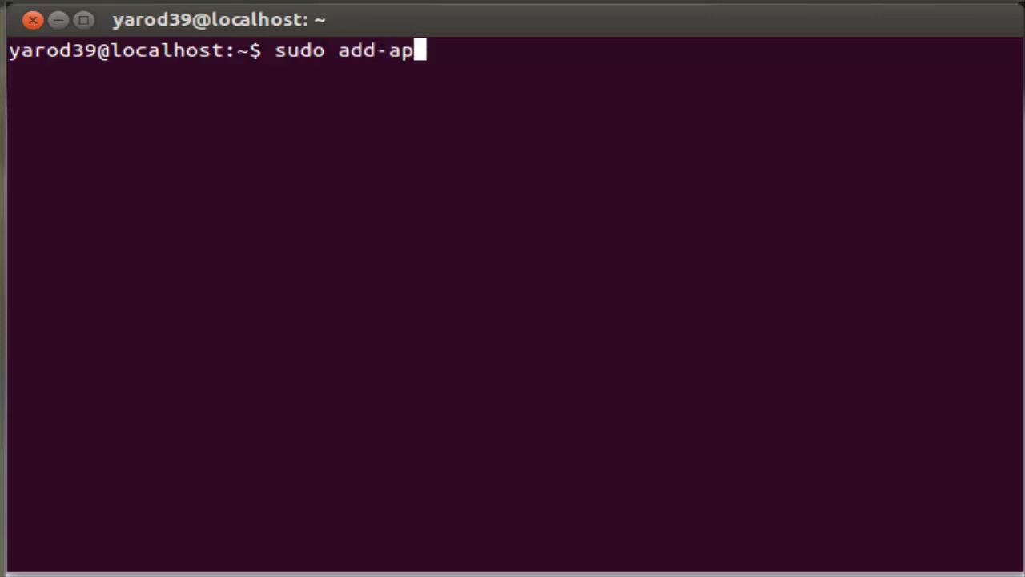
{"action": "type", "text": "t"}
{"action": "key", "text": "BackSpace"}
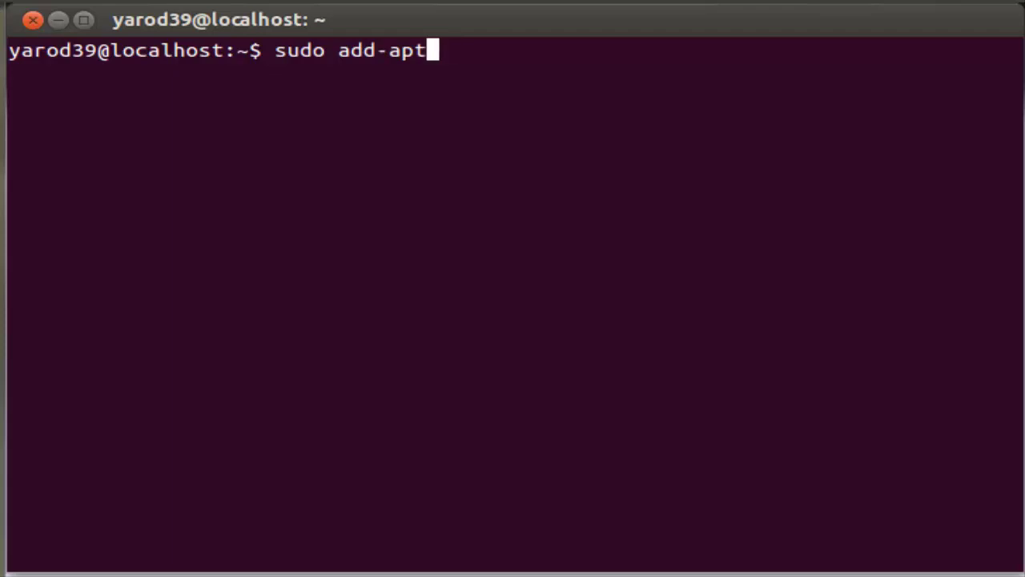
{"action": "type", "text": "-rep"}
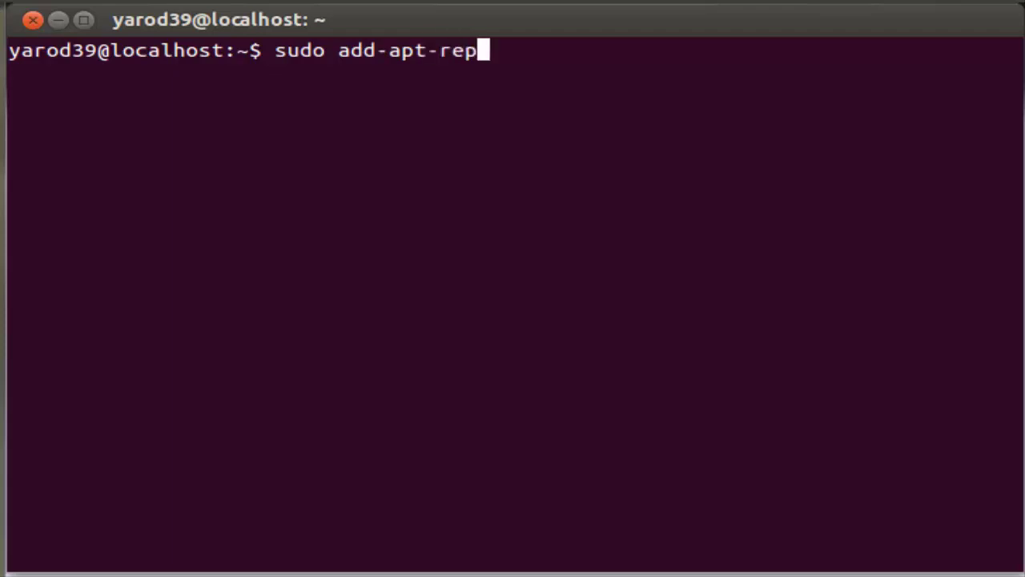
{"action": "type", "text": "ository"}
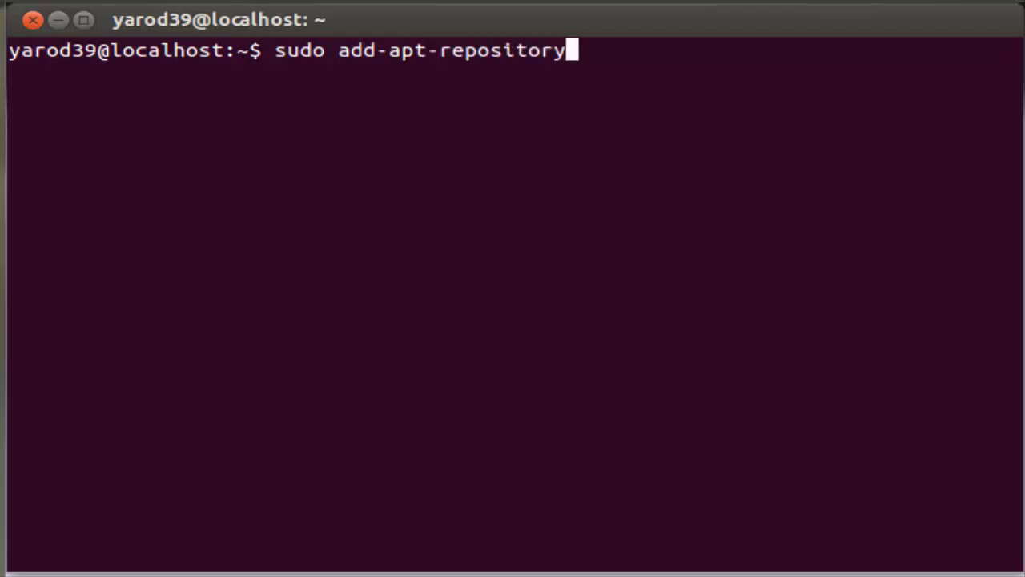
{"action": "type", "text": " pp"}
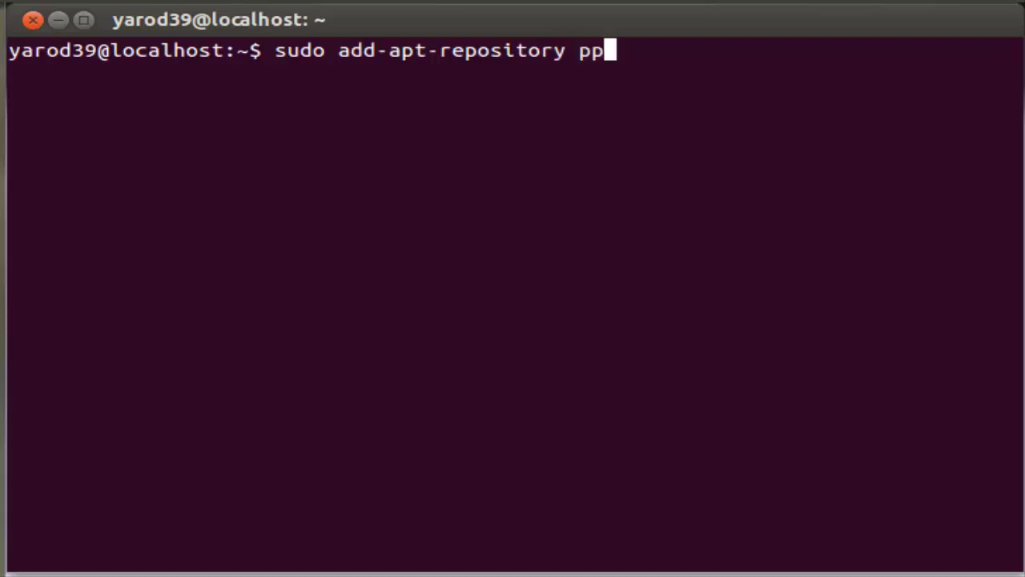
{"action": "type", "text": "a:"}
{"action": "type", "text": "suna"}
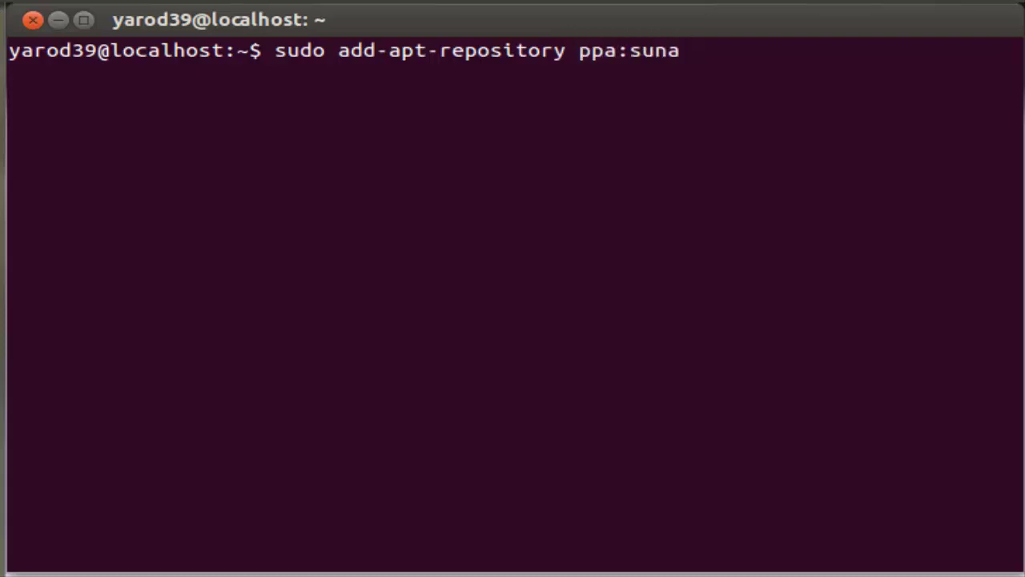
{"action": "type", "text": "b/"}
{"action": "type", "text": "ppa"}
{"action": "key", "text": "Return"}
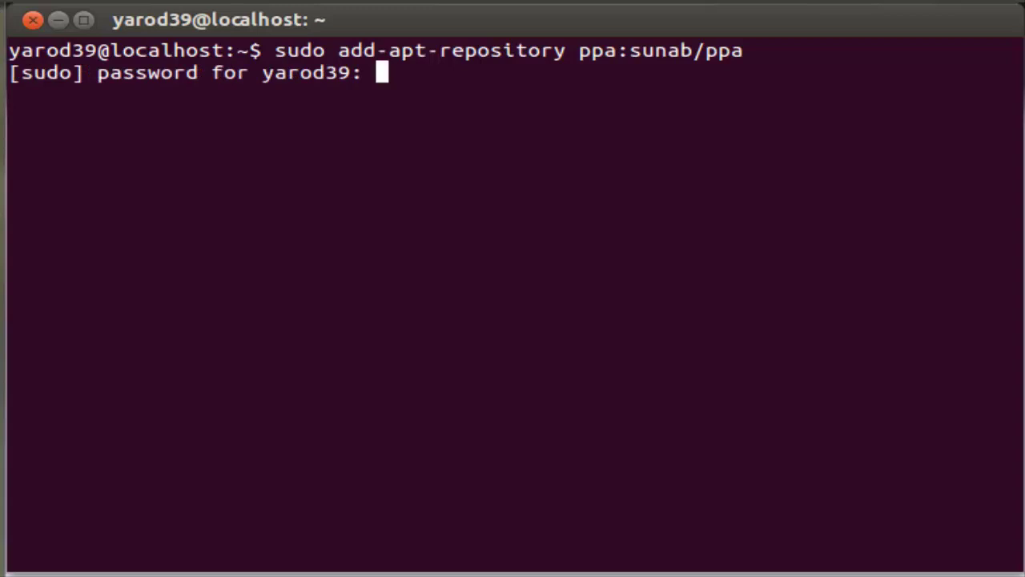
{"action": "key", "text": "Return"}
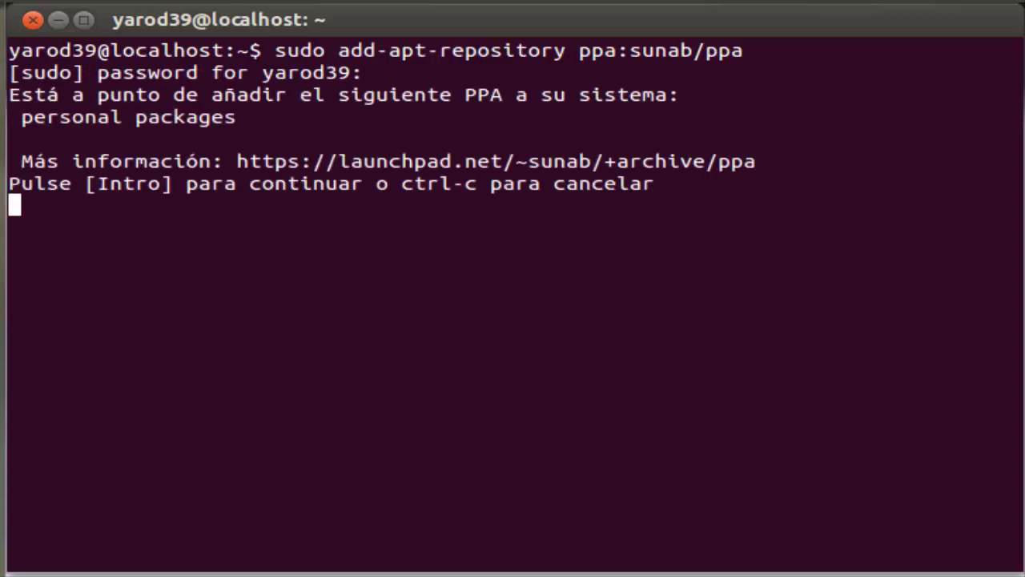
{"action": "key", "text": "Return"}
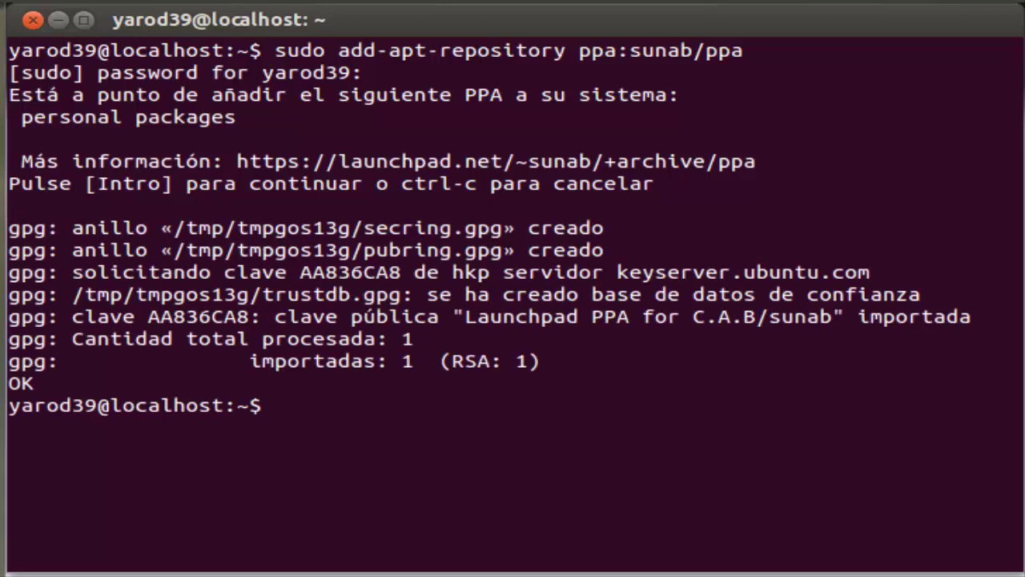
- Clear the screen, refresh package lists with sudo apt-get update, then clear the screen again
{"action": "type", "text": "clea"}
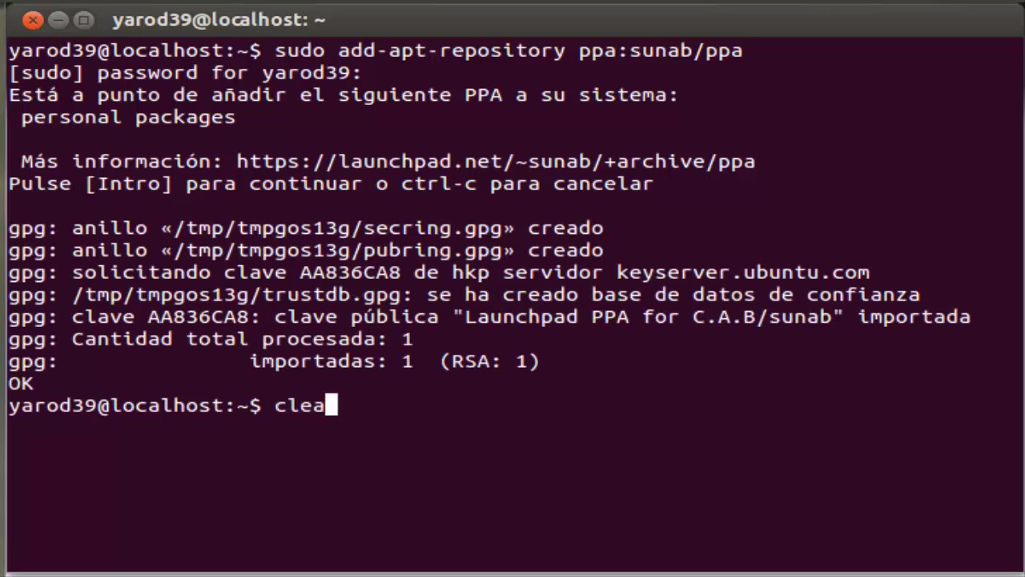
{"action": "type", "text": "r"}
{"action": "key", "text": "Return"}
{"action": "type", "text": "sud"}
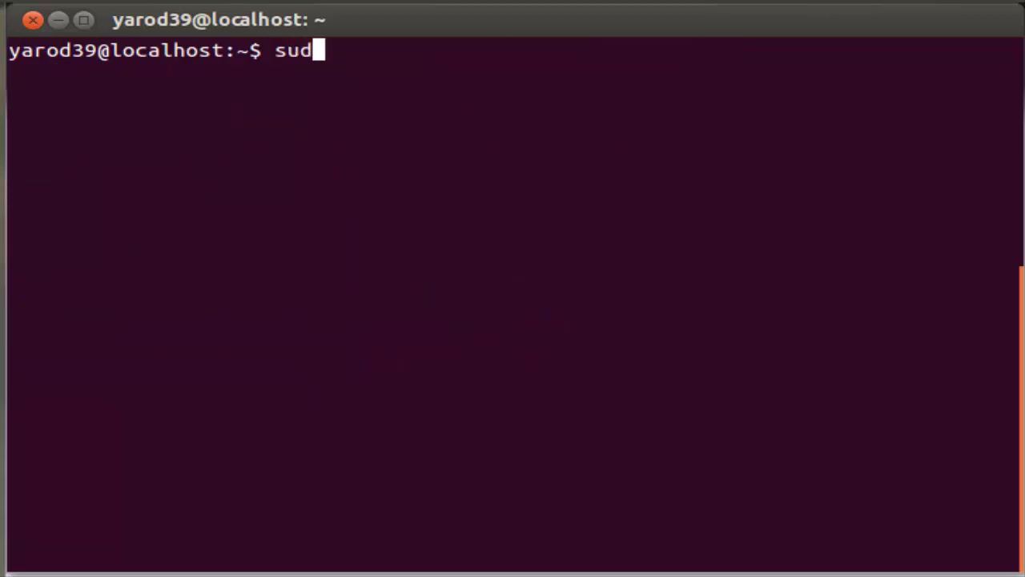
{"action": "type", "text": "o apt-ge"}
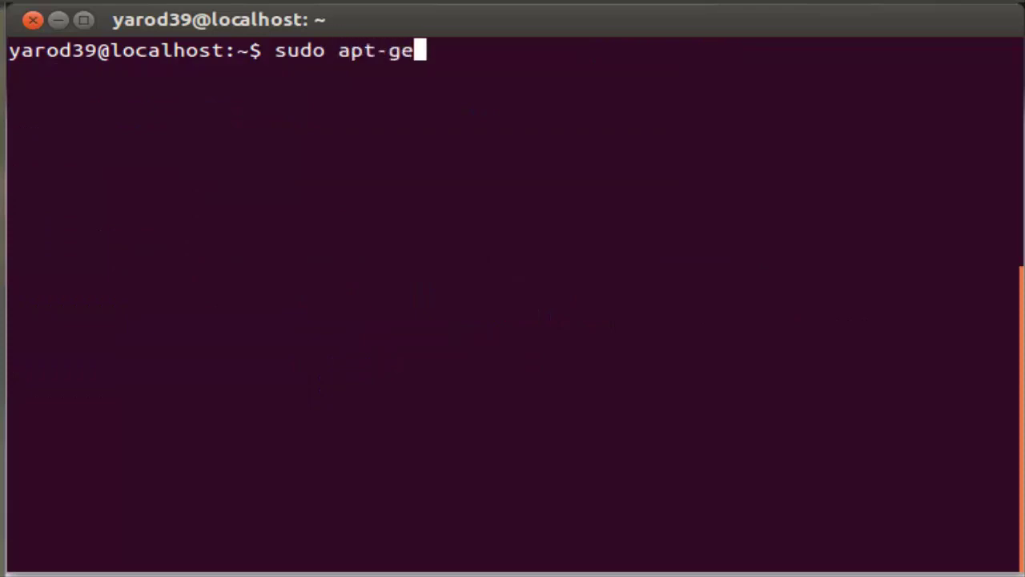
{"action": "type", "text": "t ups"}
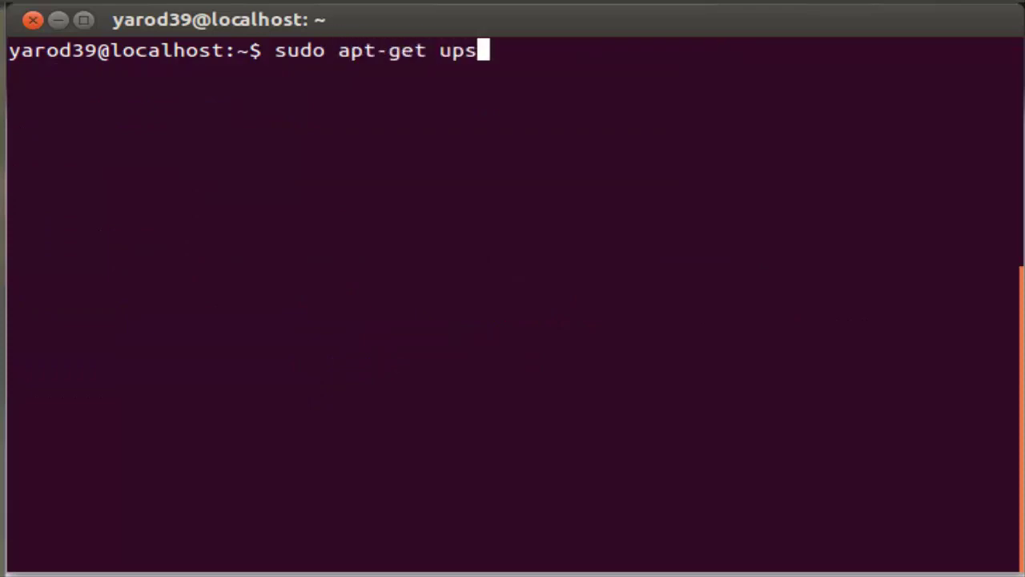
{"action": "key", "text": "BackSpace"}
{"action": "type", "text": "date"}
{"action": "key", "text": "Return"}
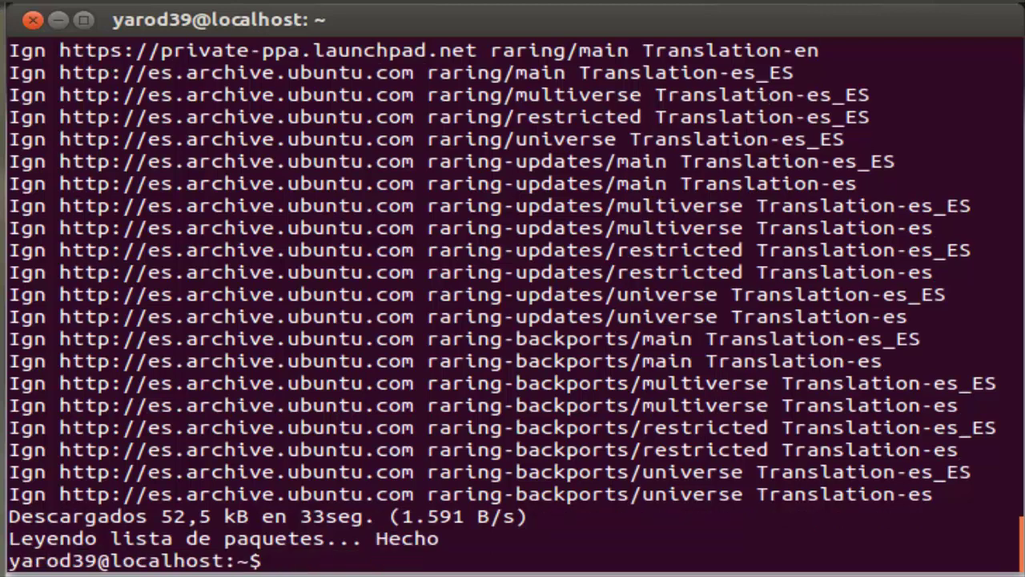
{"action": "type", "text": "clea"}
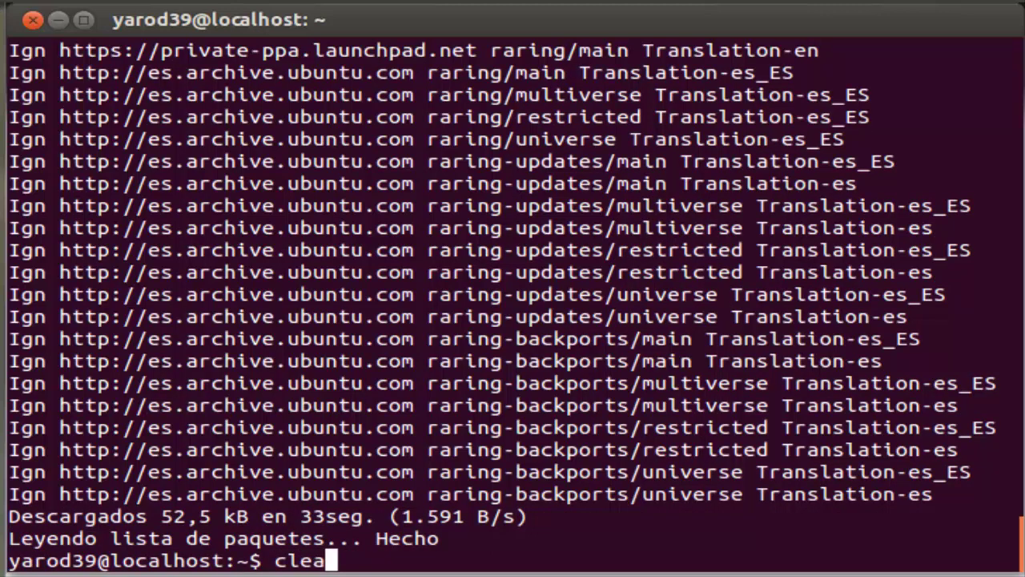
{"action": "type", "text": "r"}
{"action": "key", "text": "Return"}
- Run sudo apt-get install sigil, which reports sigil is already at its newest version
{"action": "type", "text": "s"}
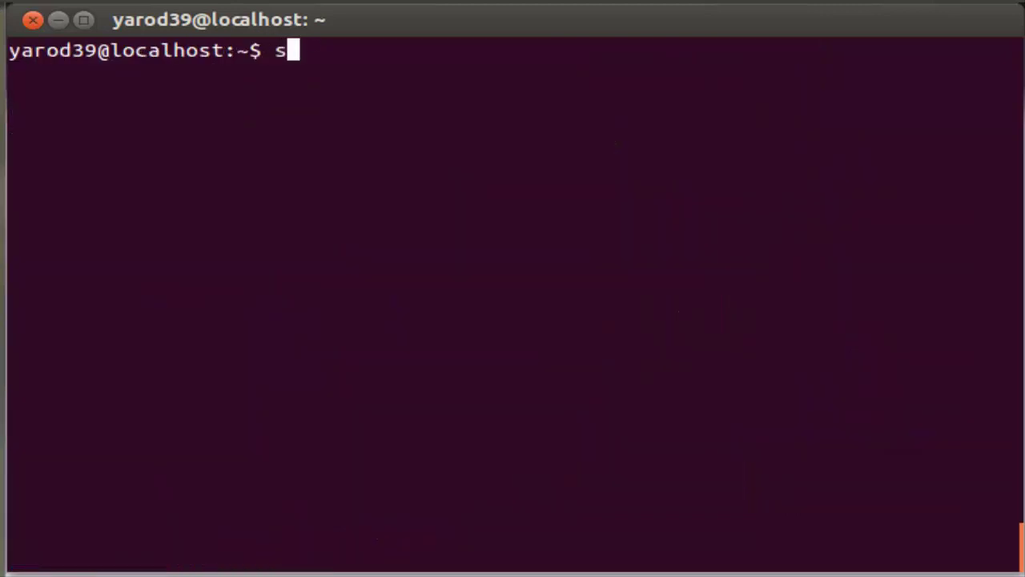
{"action": "type", "text": "udo apt-g"}
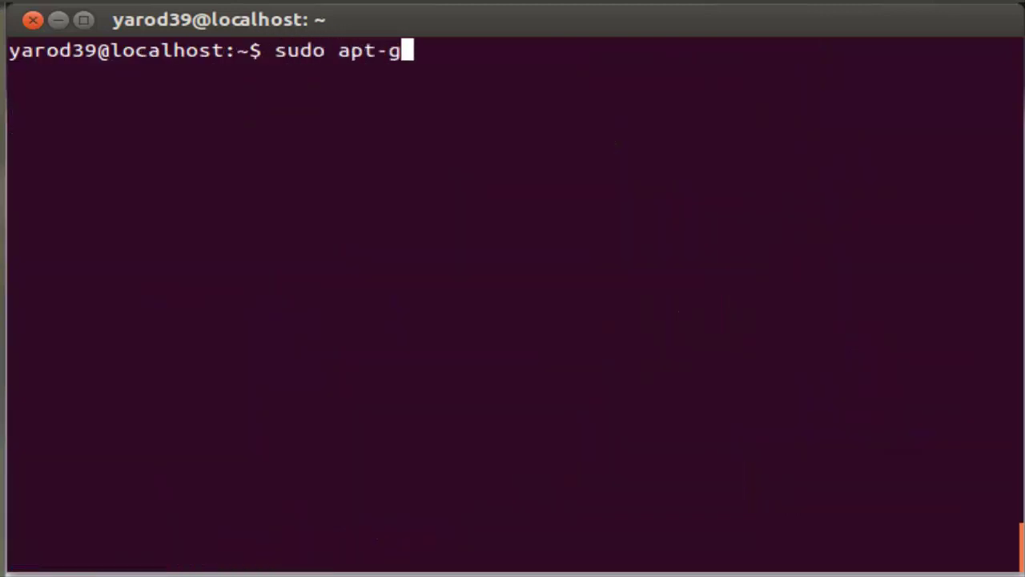
{"action": "type", "text": "et insta"}
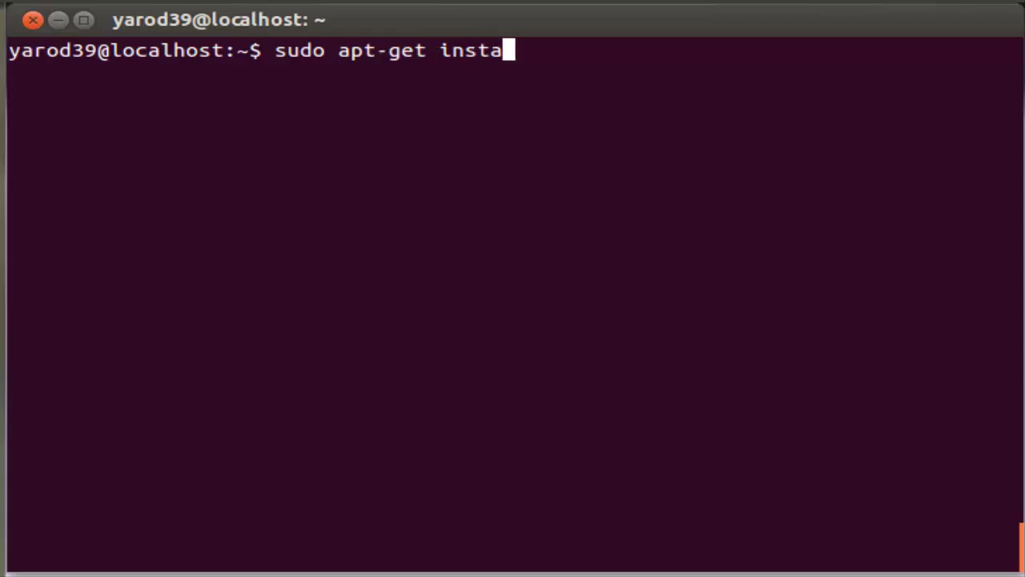
{"action": "type", "text": "ll si"}
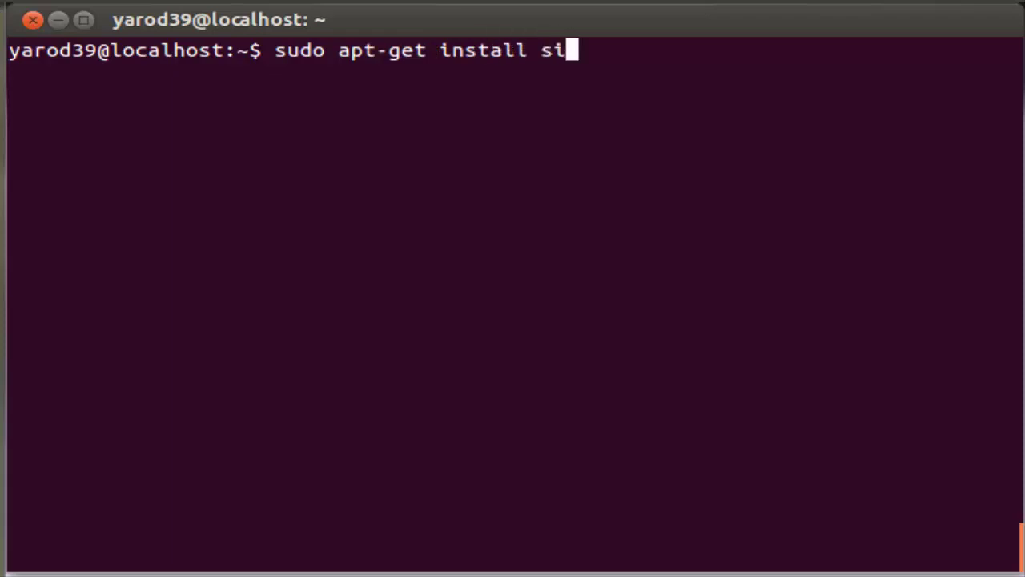
{"action": "type", "text": "gil"}
{"action": "key", "text": "Return"}
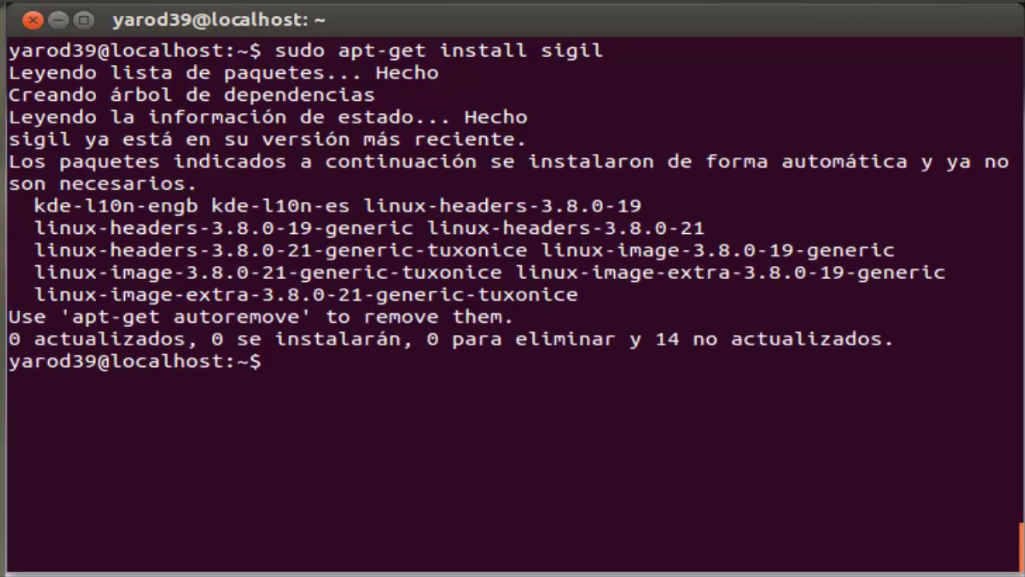